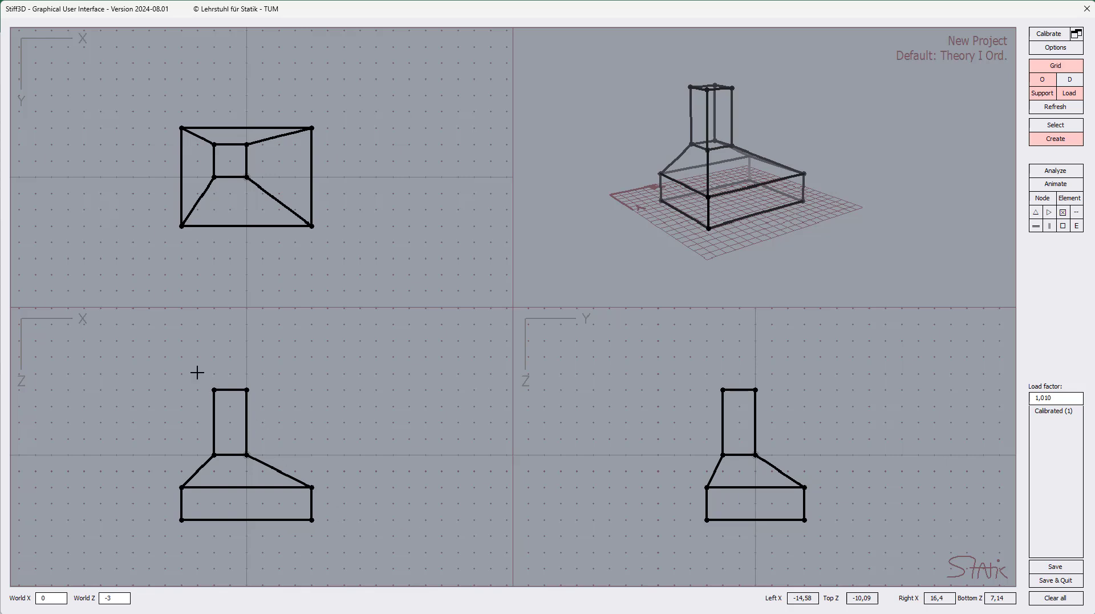
Select the entire frame, flip it horizontally in the XZ view, and flip it back.
{"action": "left_click_drag", "start_coordinate": [164, 369], "coordinate": [344, 542]}
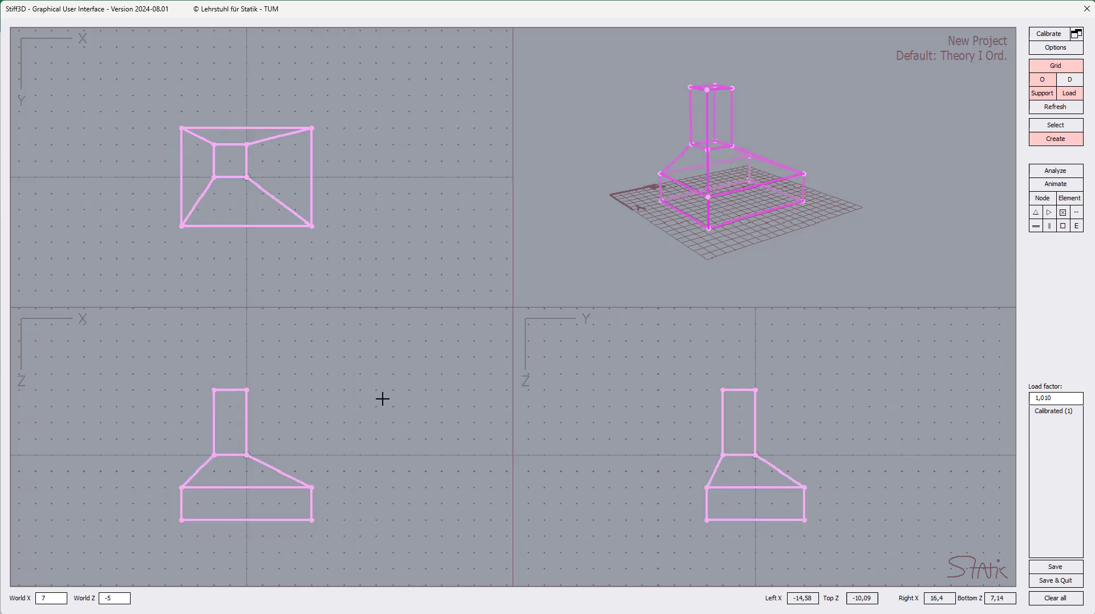
{"action": "right_click", "coordinate": [391, 366]}
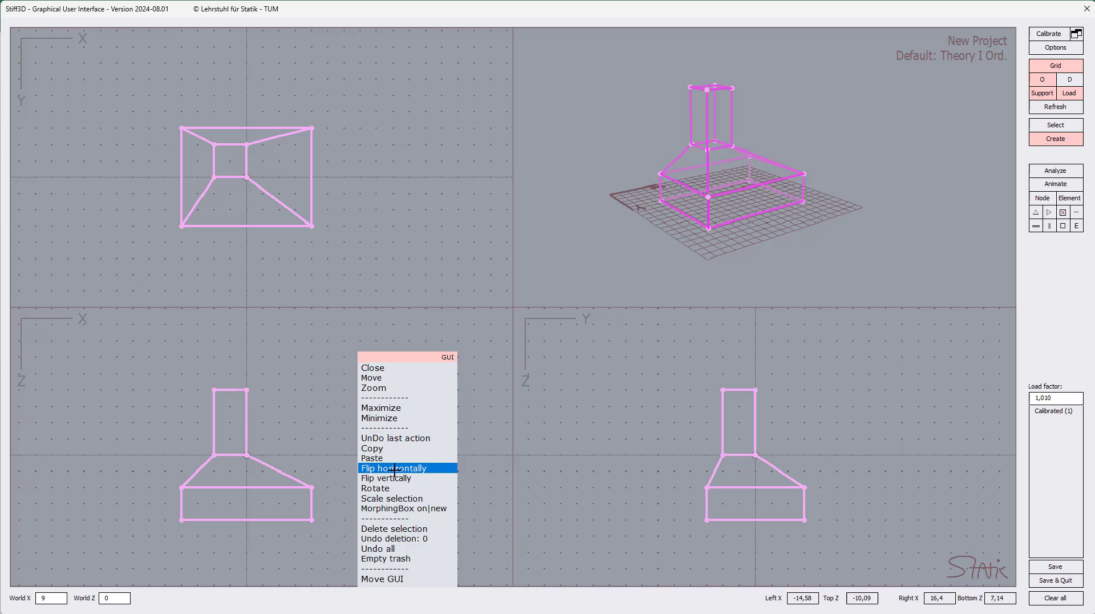
{"action": "left_click", "coordinate": [395, 469]}
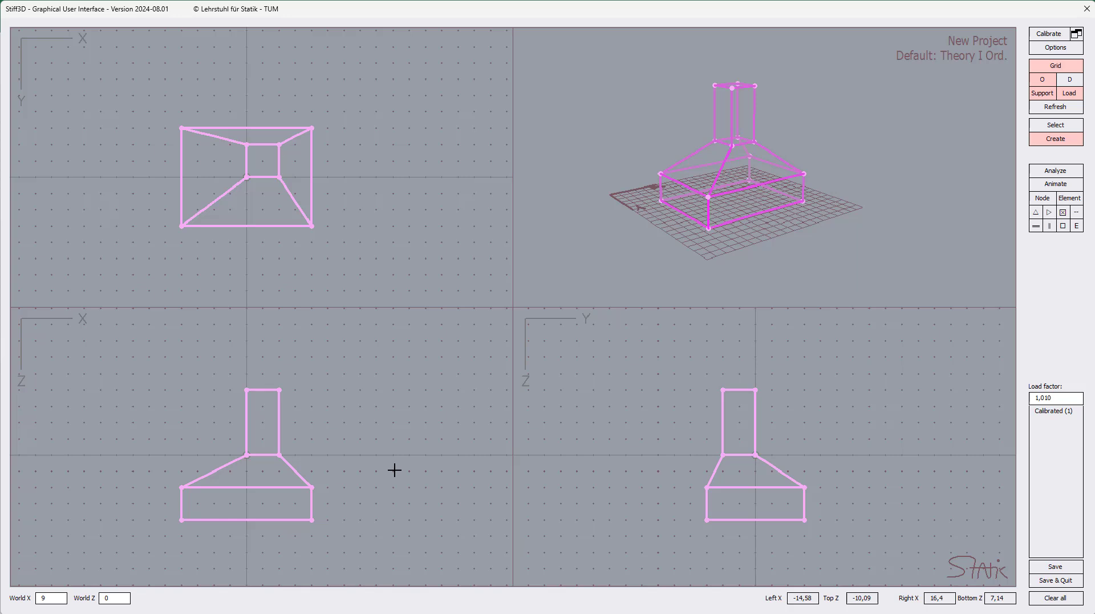
{"action": "right_click", "coordinate": [397, 410]}
{"action": "left_click", "coordinate": [403, 457]}
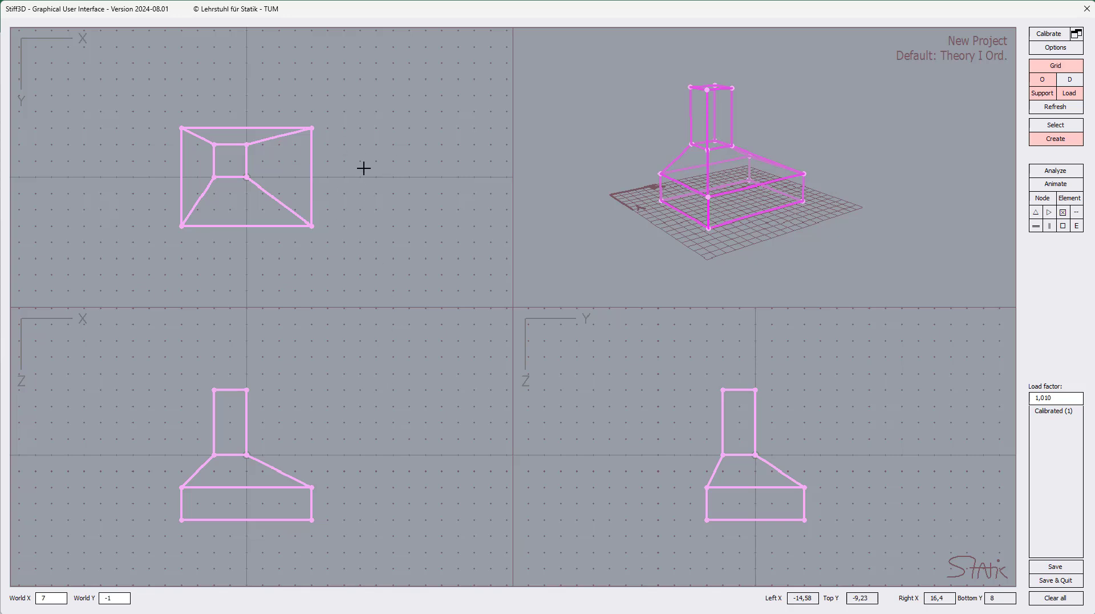
Flip the selected frame horizontally in the XY view and flip it back the same way.
{"action": "right_click", "coordinate": [428, 142]}
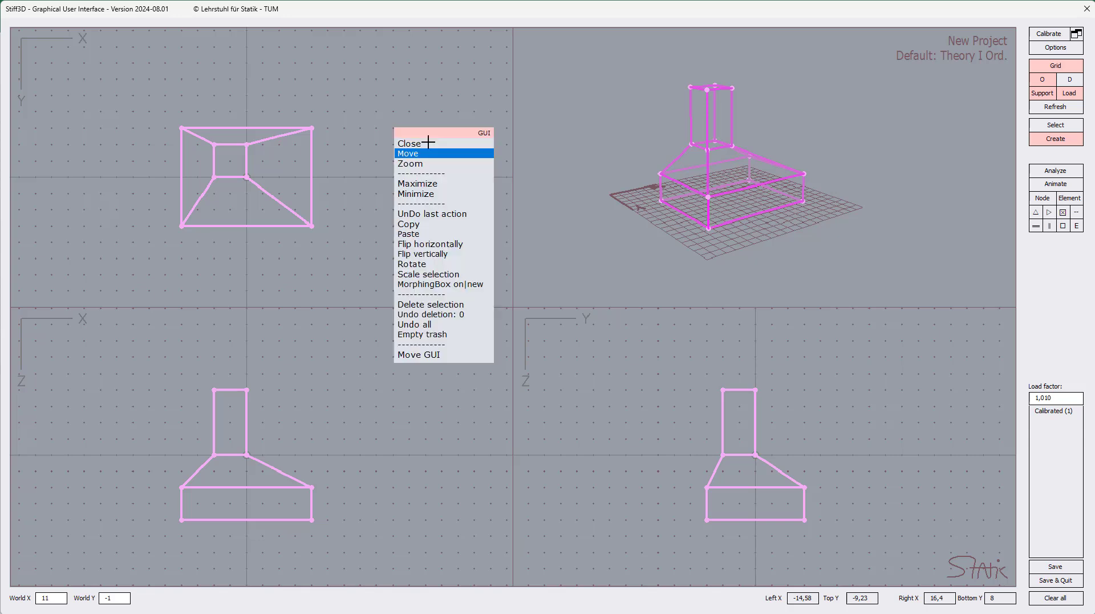
{"action": "left_click", "coordinate": [430, 243]}
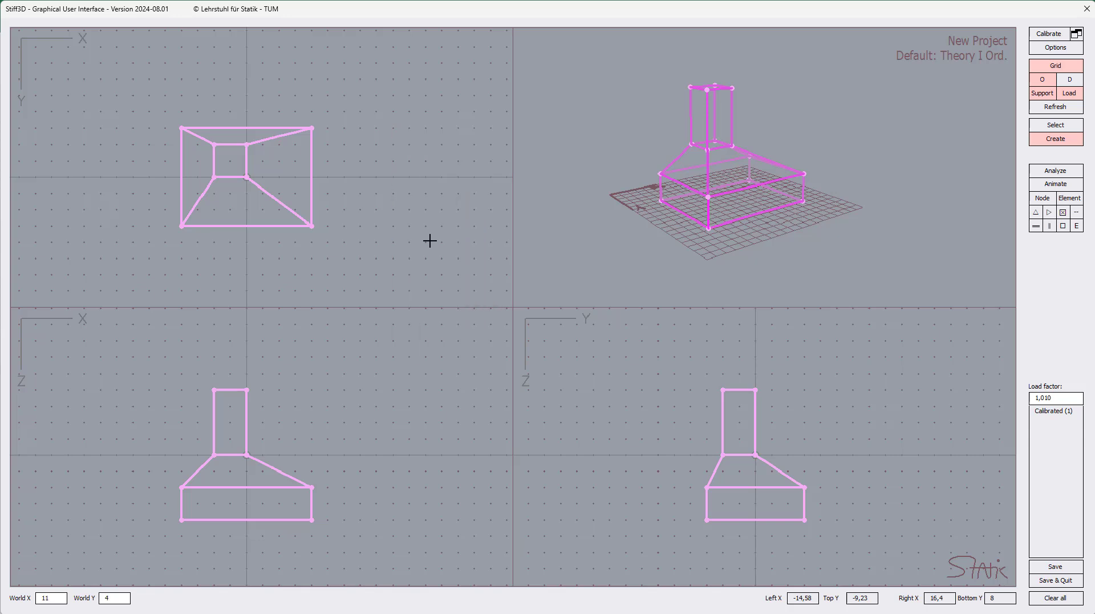
{"action": "right_click", "coordinate": [430, 240]}
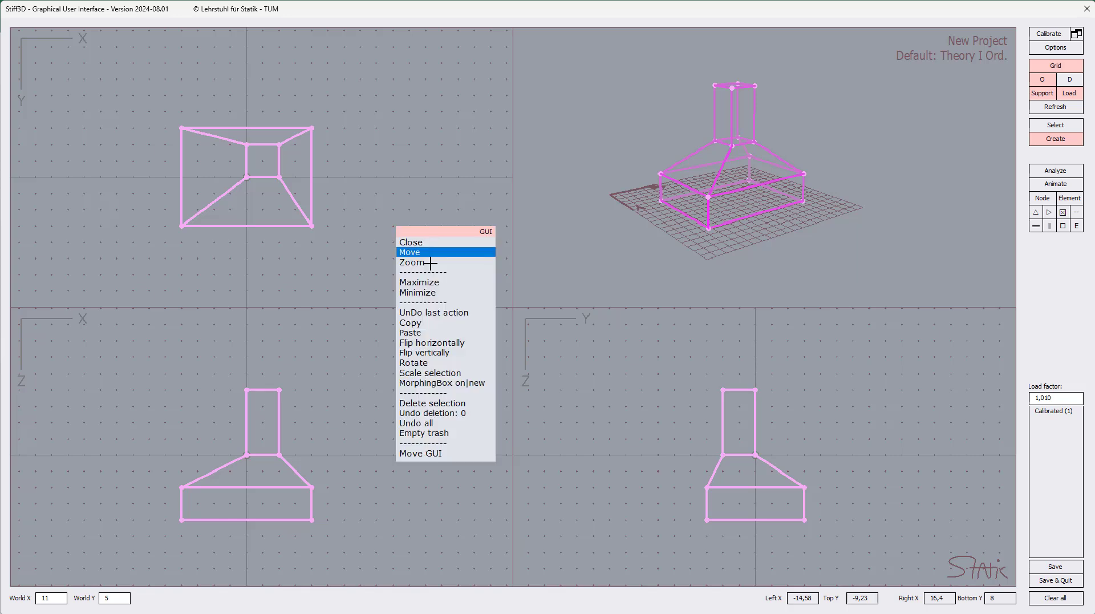
{"action": "left_click", "coordinate": [436, 340]}
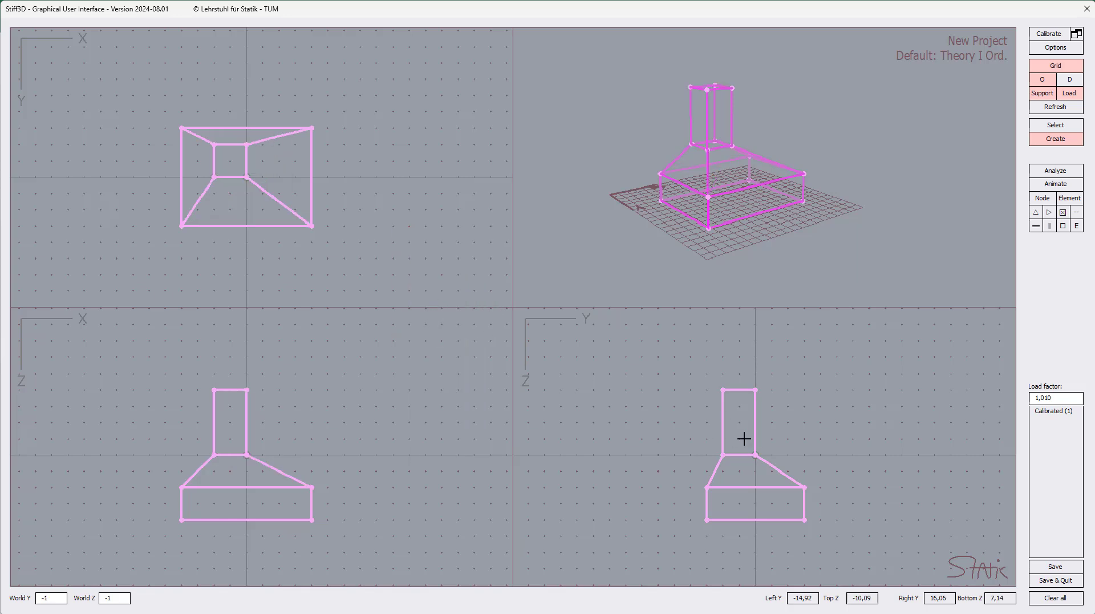
Flip the selected frame vertically in the YZ view and flip it back upright.
{"action": "right_click", "coordinate": [660, 391]}
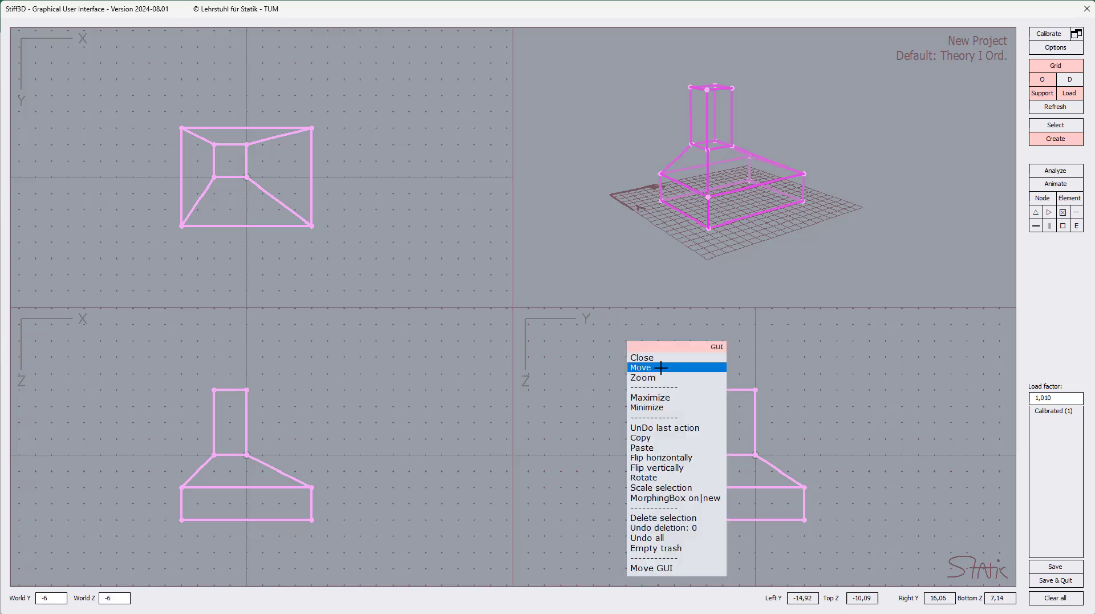
{"action": "left_click", "coordinate": [671, 465]}
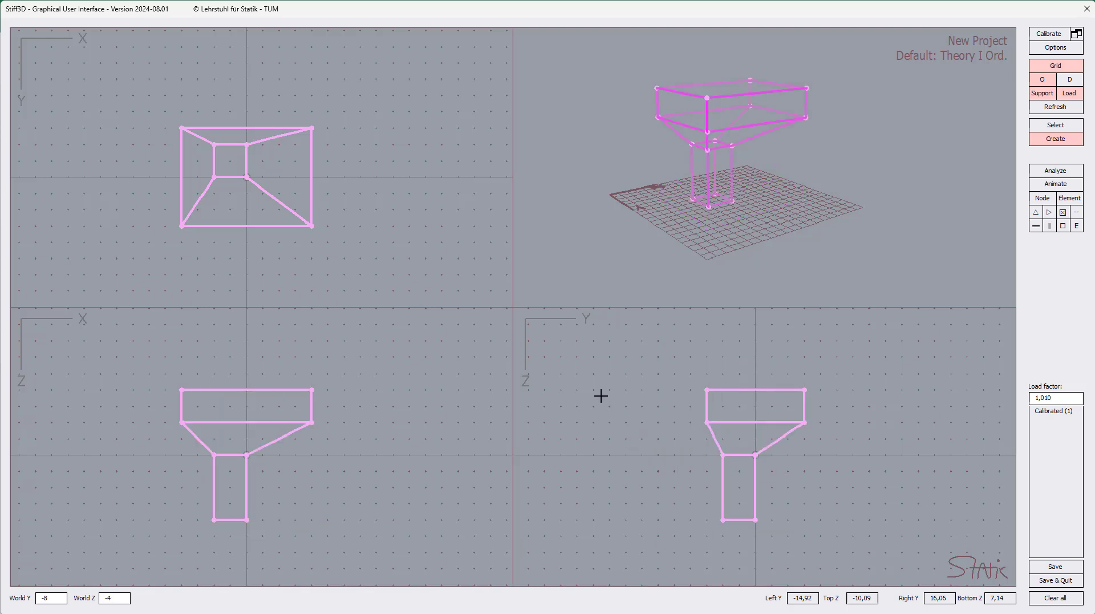
{"action": "right_click", "coordinate": [581, 374]}
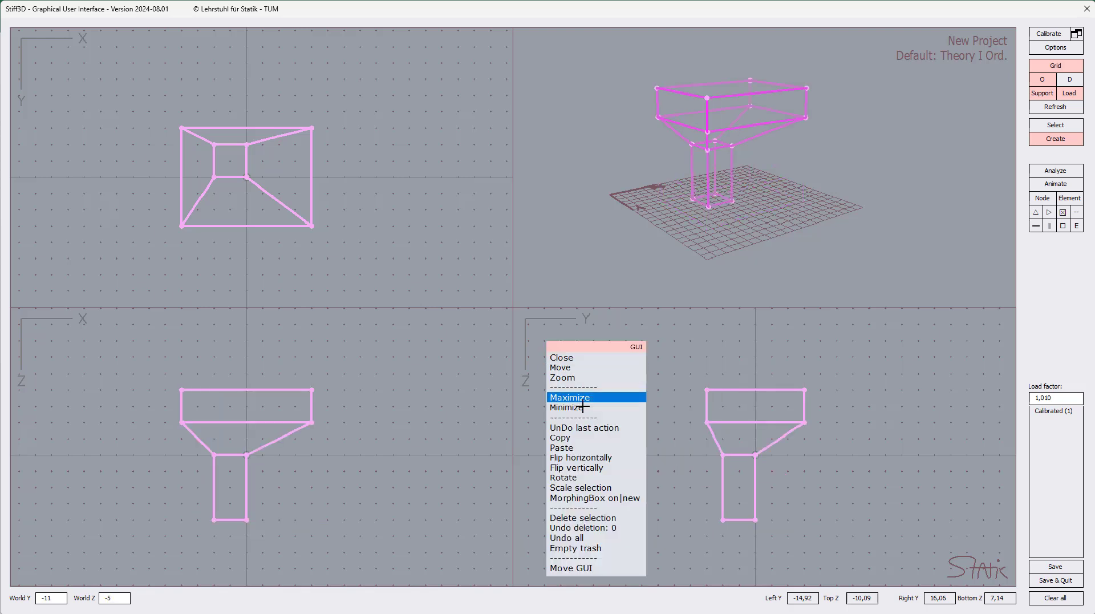
{"action": "left_click", "coordinate": [587, 466]}
Flip the selected frame horizontally in the YZ view and flip it back the same way.
{"action": "right_click", "coordinate": [601, 376]}
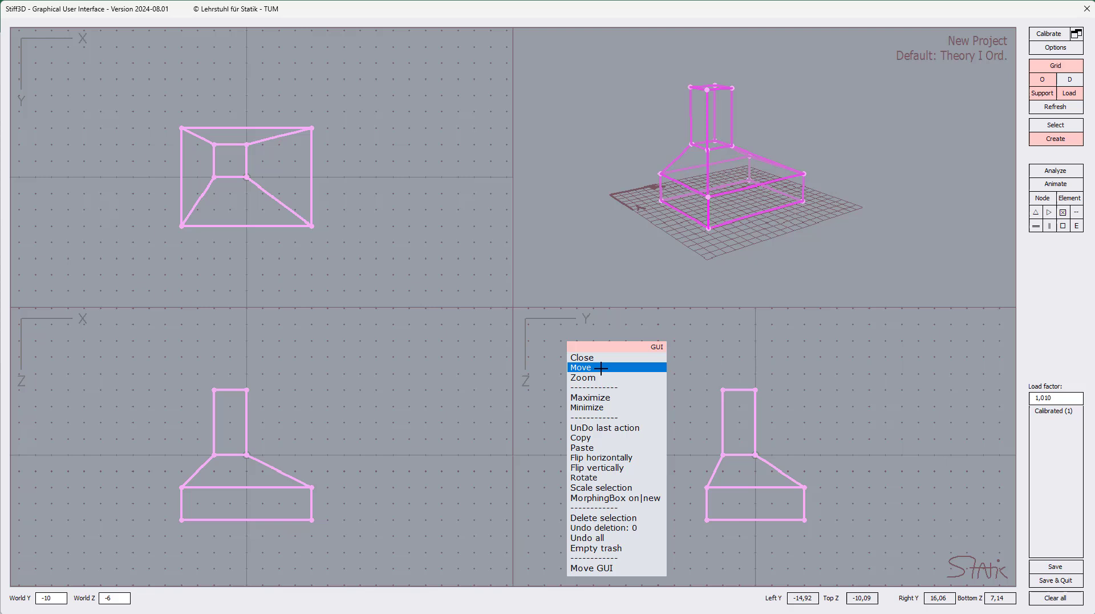
{"action": "left_click", "coordinate": [601, 457]}
{"action": "right_click", "coordinate": [624, 365]}
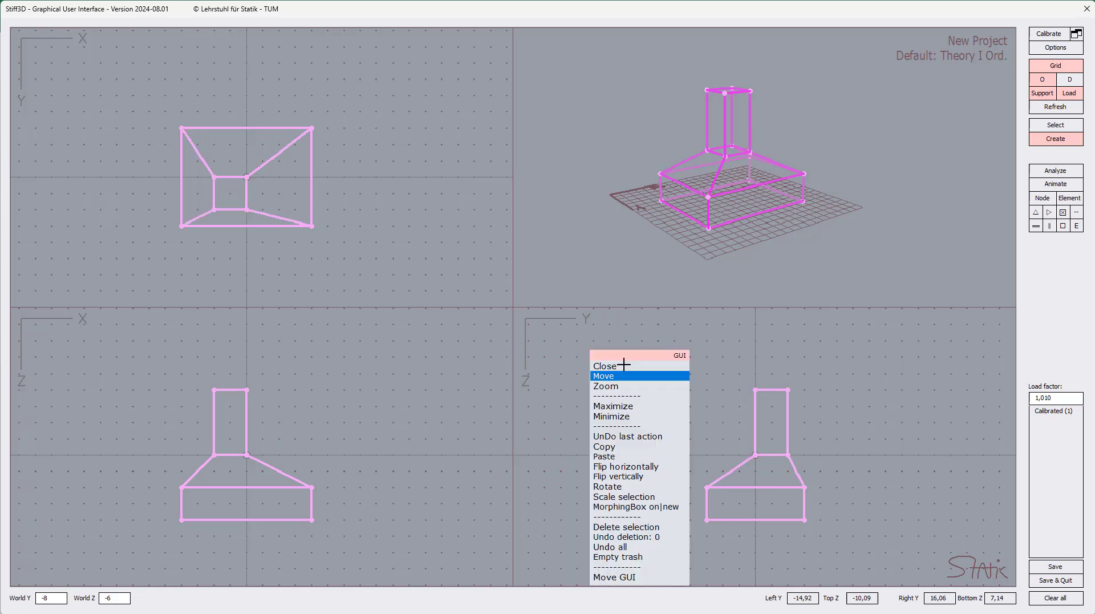
{"action": "left_click", "coordinate": [630, 466]}
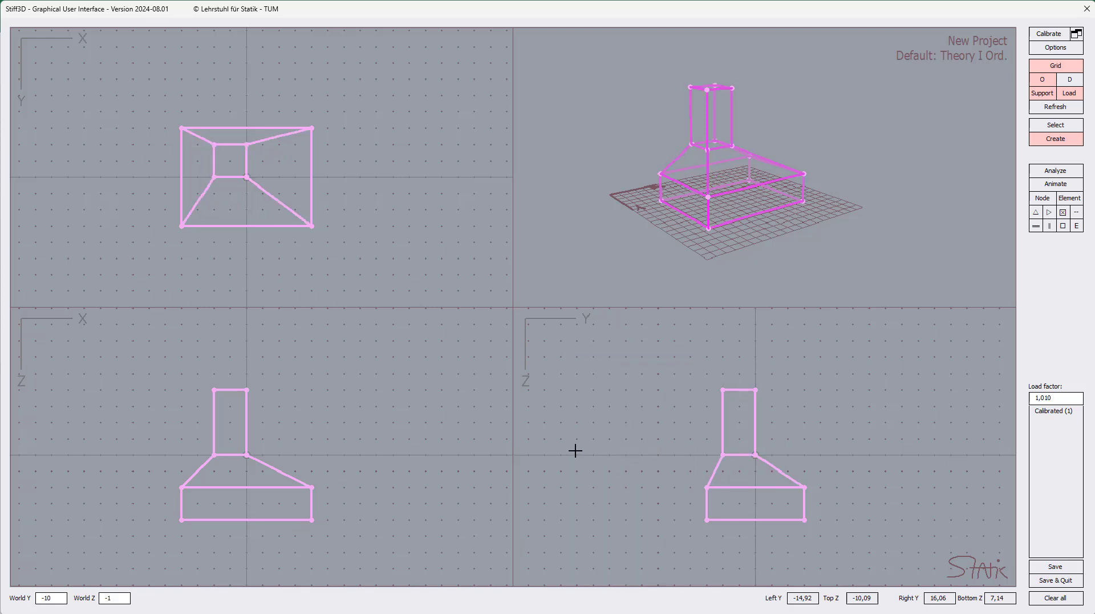
Try rotating the selected frame in the XZ view, and discard the rotation.
{"action": "right_click", "coordinate": [357, 364]}
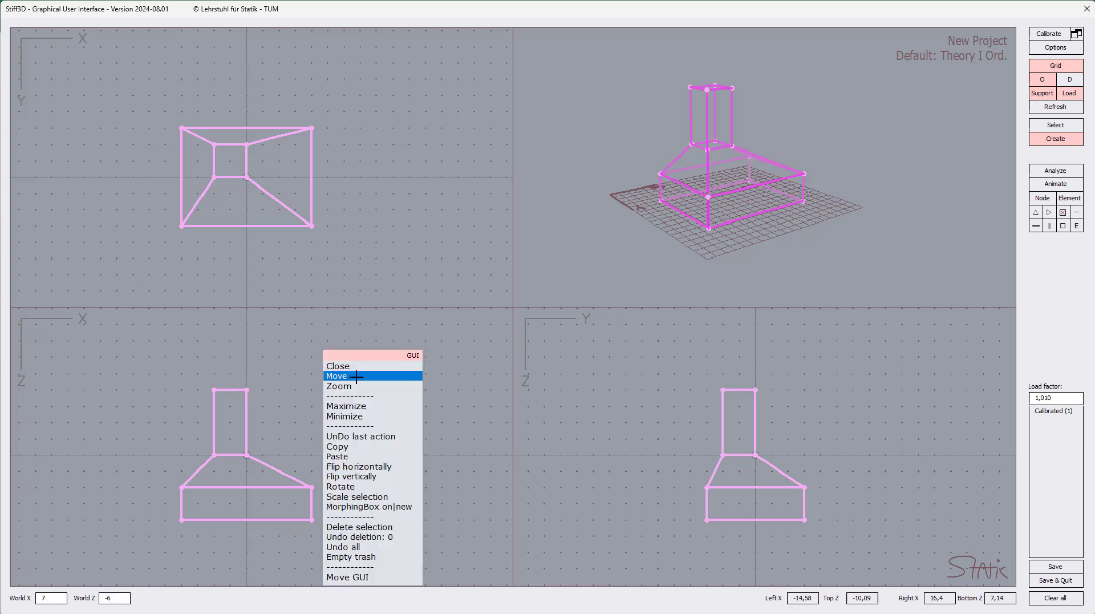
{"action": "left_click", "coordinate": [376, 481]}
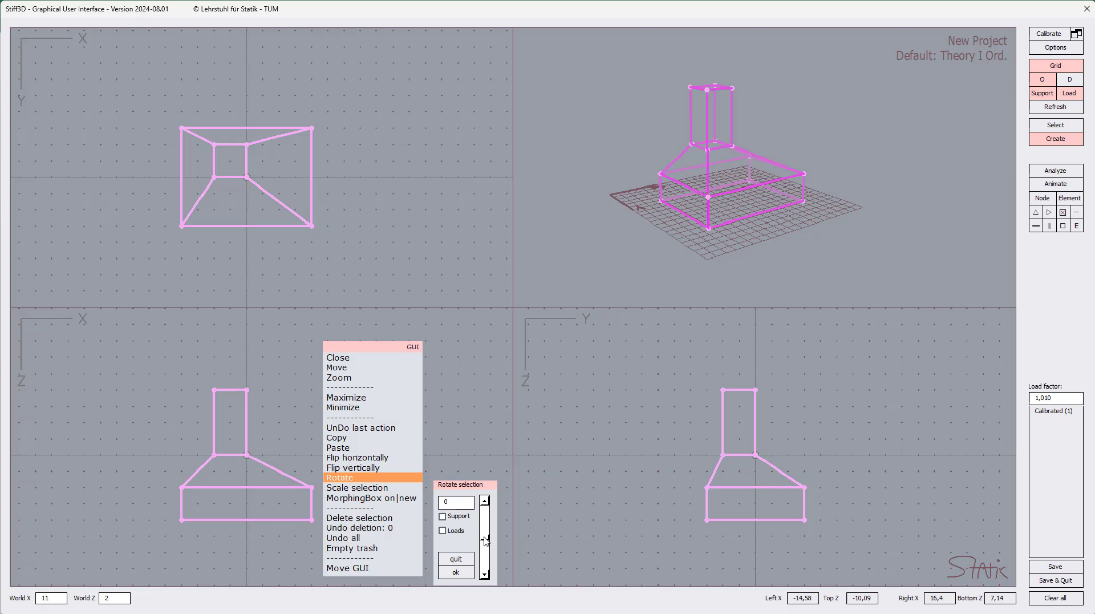
{"action": "mouse_move", "coordinate": [486, 540]}
{"action": "left_mouse_down"}
{"action": "mouse_move", "coordinate": [485, 517]}
{"action": "mouse_move", "coordinate": [488, 549]}
{"action": "left_mouse_up"}
{"action": "left_click", "coordinate": [456, 558]}
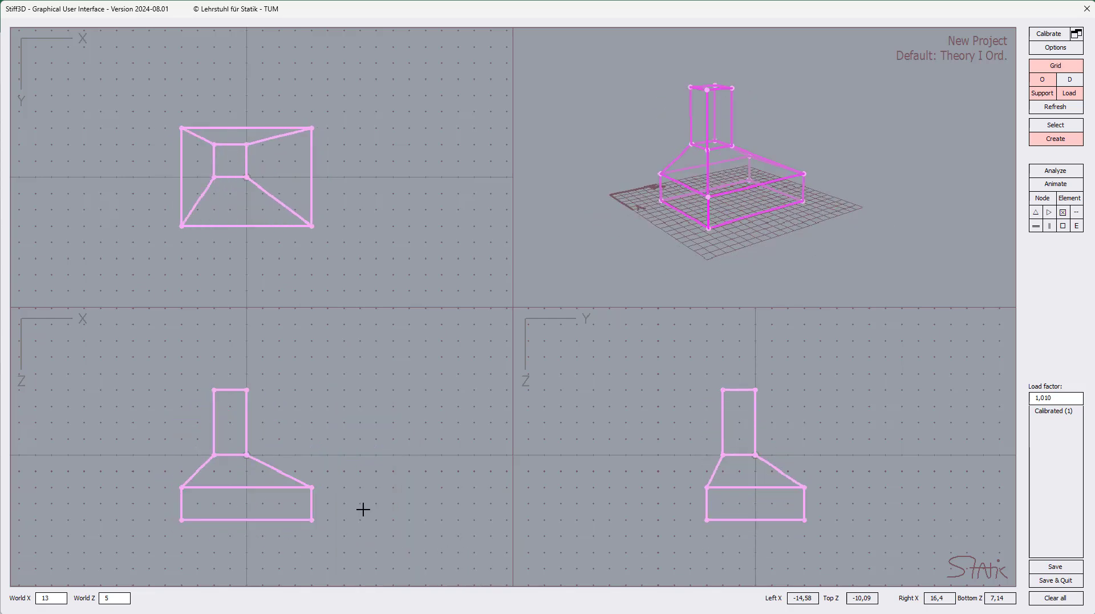
Select only the four bottom nodes of the base and assign upright triangular supports to them.
{"action": "left_click", "coordinate": [306, 425]}
{"action": "left_click_drag", "start_coordinate": [149, 510], "coordinate": [345, 533]}
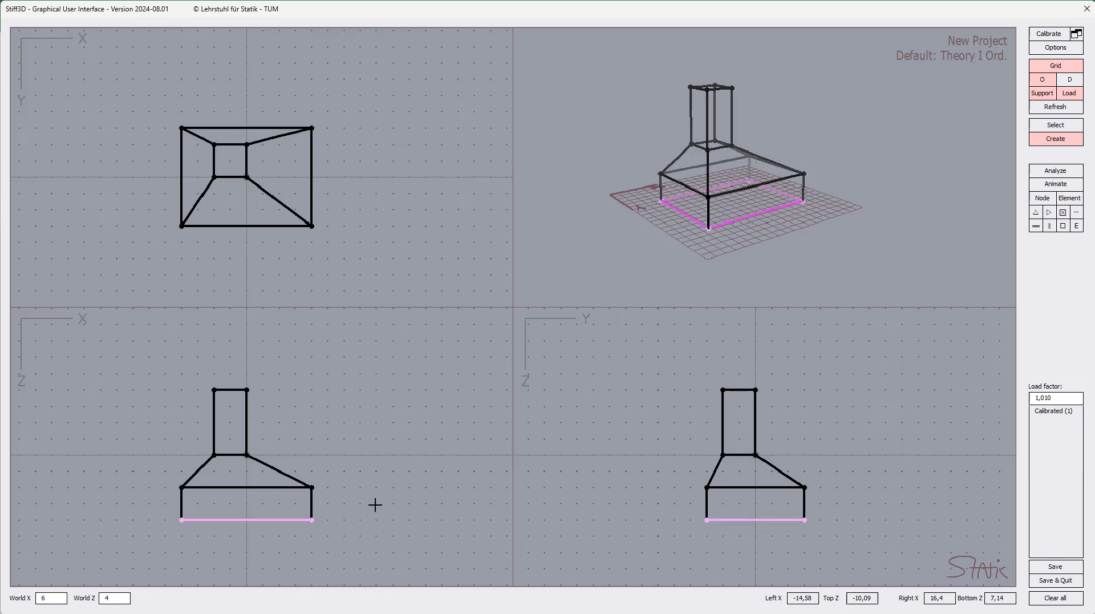
{"action": "left_click", "coordinate": [1035, 213]}
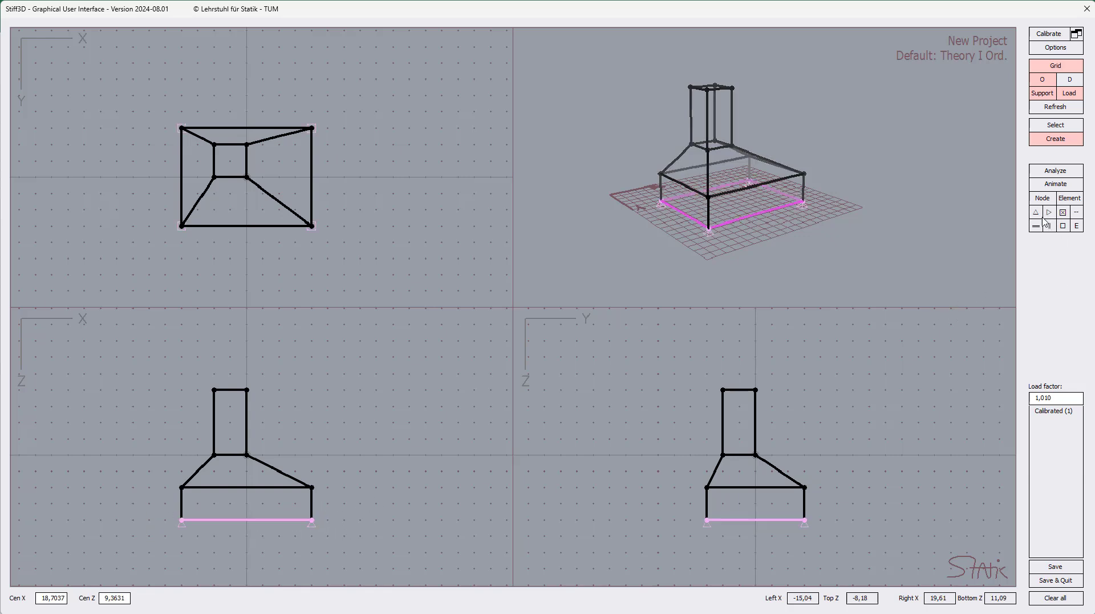
Set the node support scaling to 0,75 and deselect the base nodes.
{"action": "left_click", "coordinate": [1056, 48]}
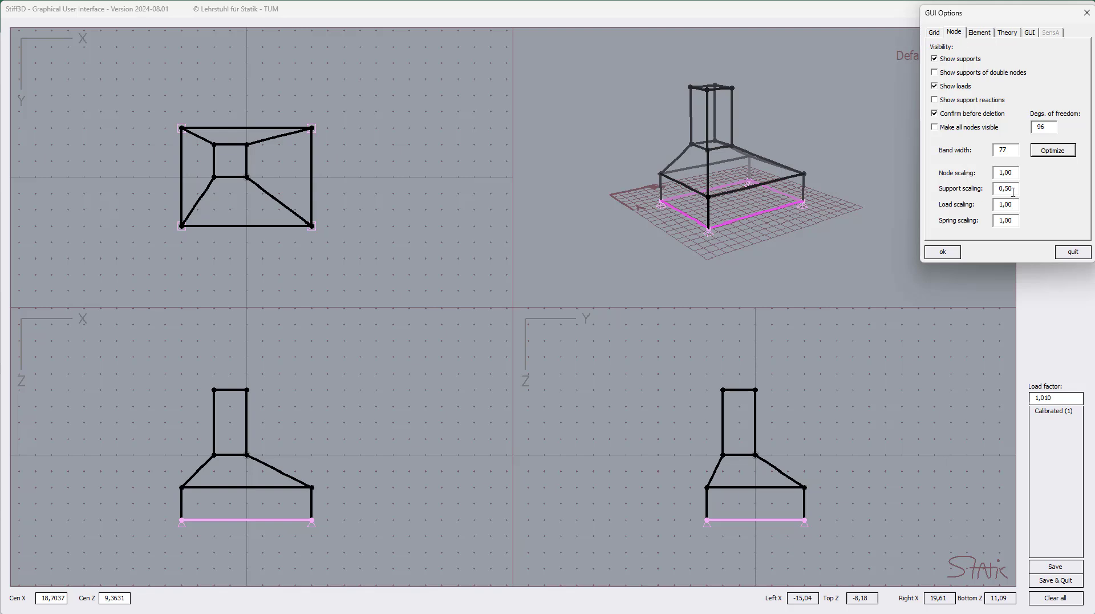
{"action": "left_click_drag", "start_coordinate": [1013, 191], "coordinate": [991, 190]}
{"action": "type", "text": ",75"}
{"action": "left_click", "coordinate": [943, 252]}
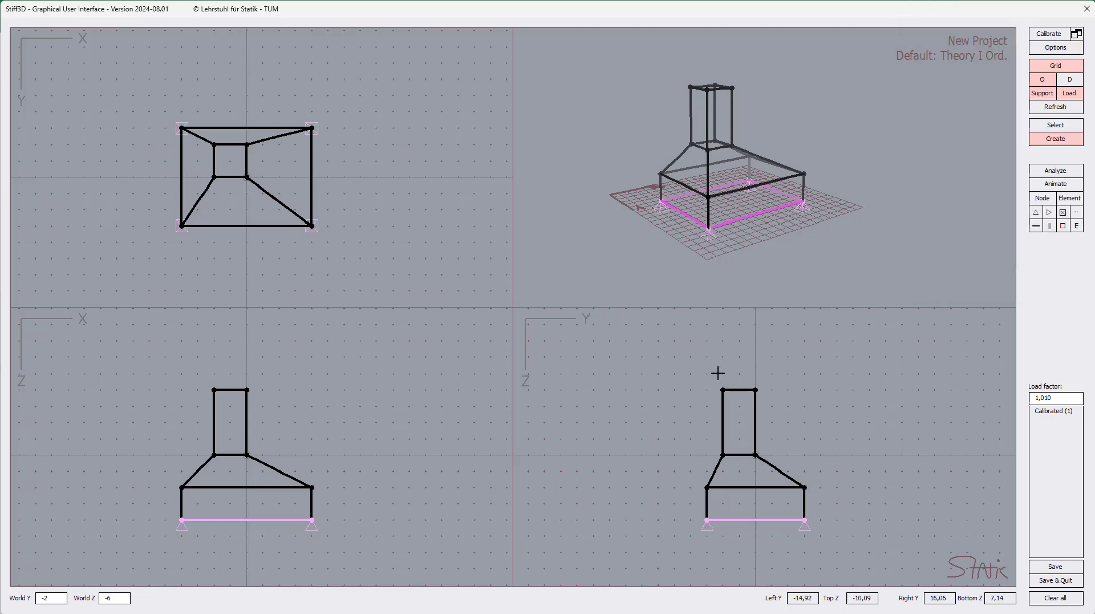
{"action": "mouse_move", "coordinate": [412, 404]}
{"action": "left_mouse_down"}
{"action": "mouse_move", "coordinate": [424, 429]}
{"action": "mouse_move", "coordinate": [421, 402]}
{"action": "left_mouse_up"}
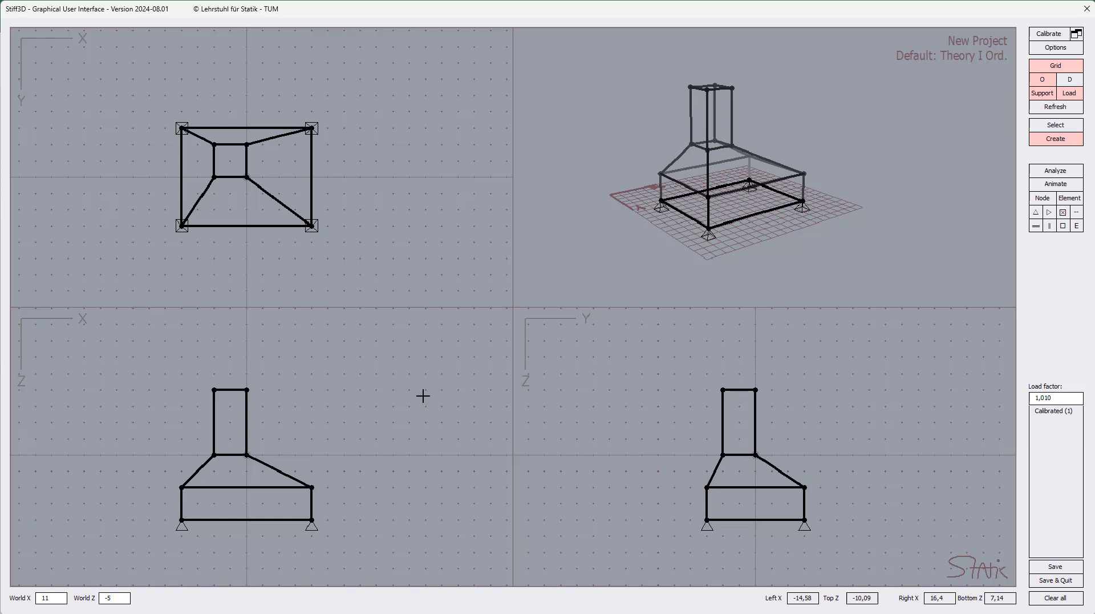
Apply a downward global Fz load to the column's top node at X -2, Y 0, Z -5, and clear the selection.
{"action": "left_click", "coordinate": [211, 390]}
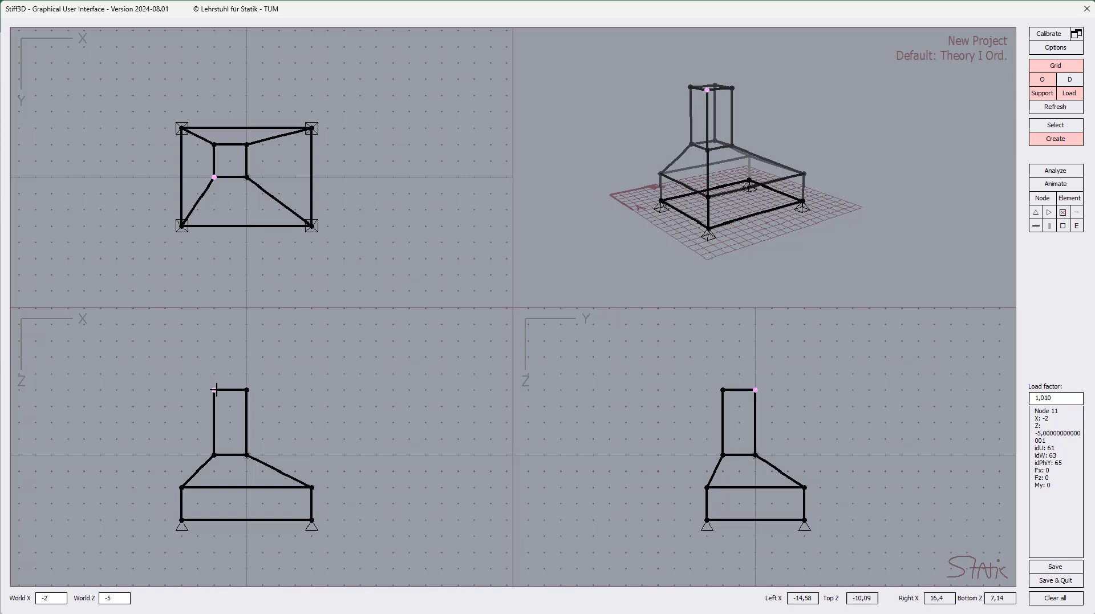
{"action": "left_click", "coordinate": [1042, 197]}
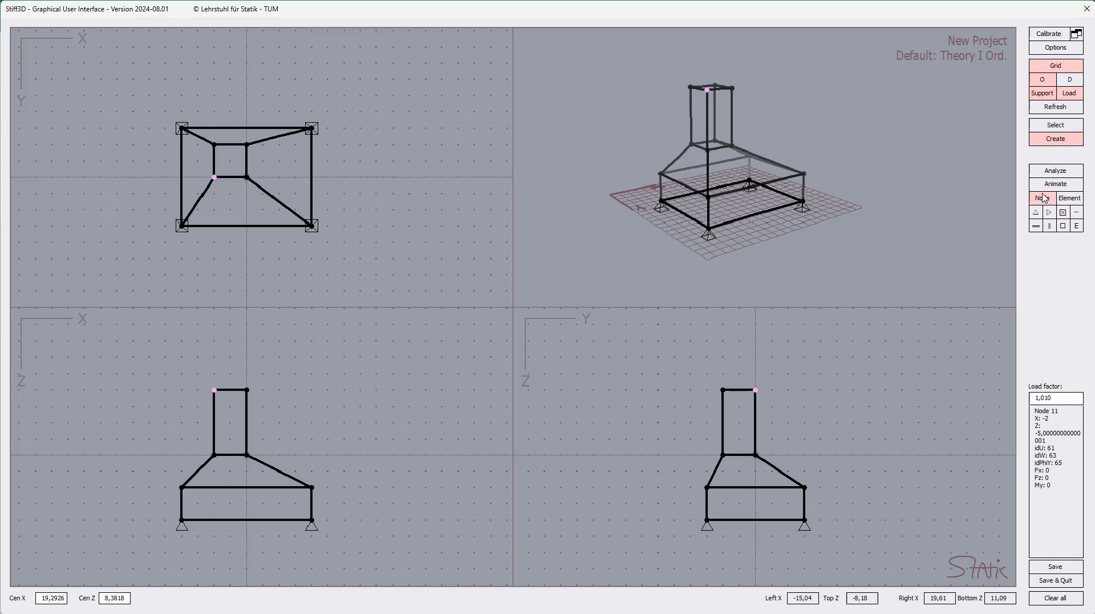
{"action": "left_click", "coordinate": [212, 389]}
{"action": "right_click", "coordinate": [212, 390]}
{"action": "left_click", "coordinate": [214, 387]}
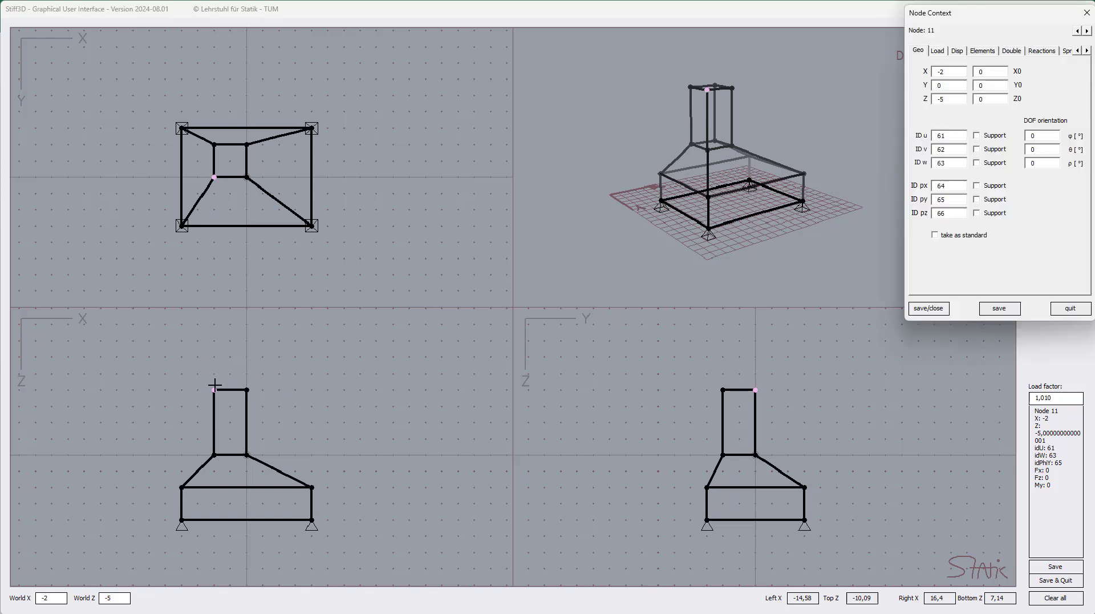
{"action": "left_click", "coordinate": [937, 51]}
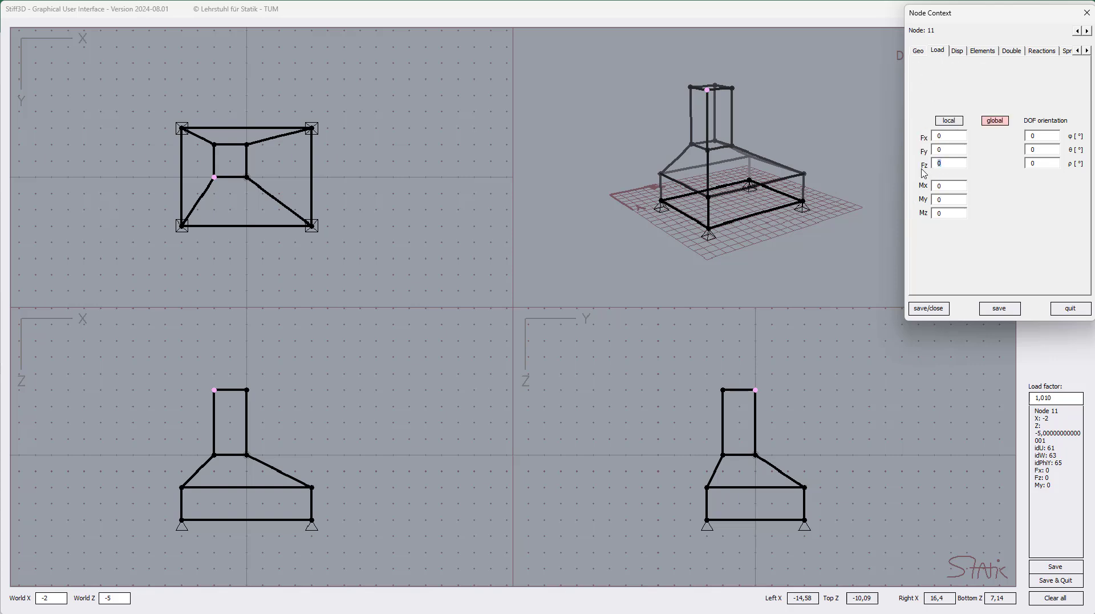
{"action": "left_click", "coordinate": [928, 308]}
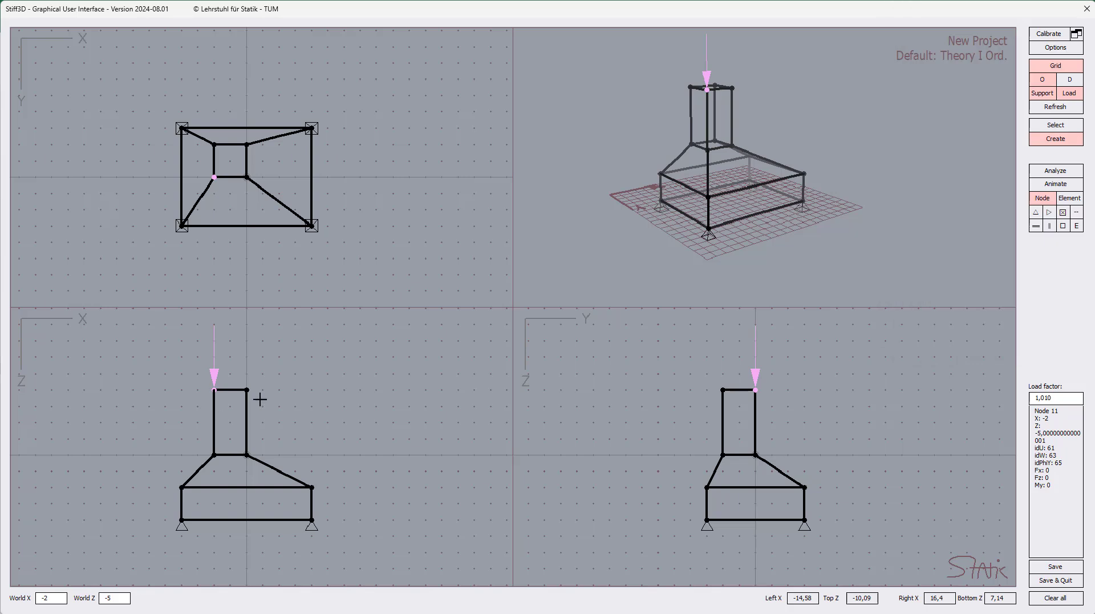
{"action": "key", "text": "Escape"}
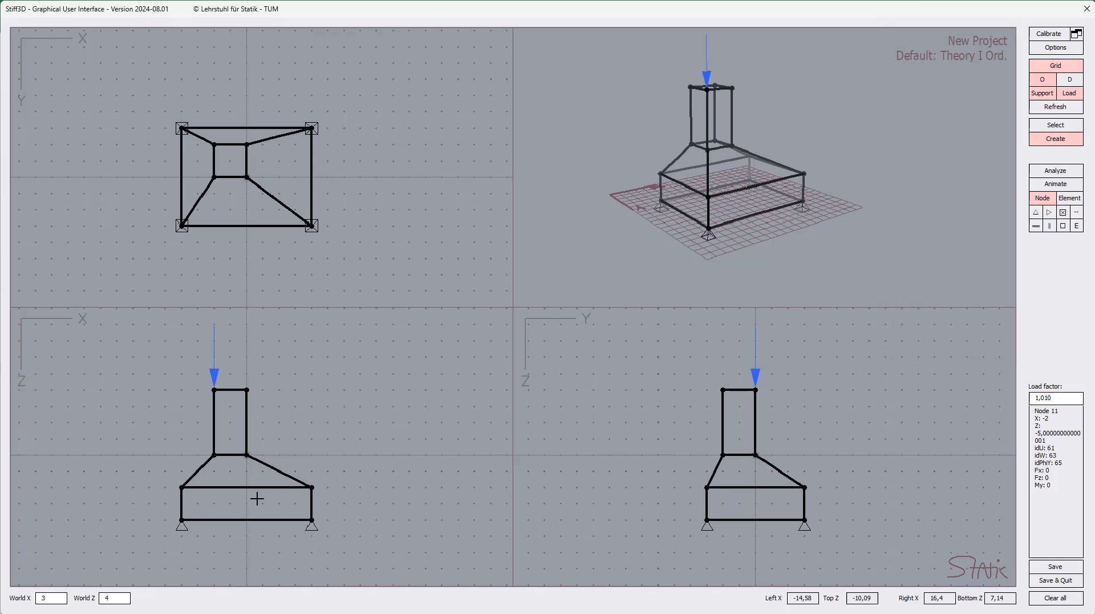
Select the entire frame, try rotating it in the XZ view without including supports or loads, and discard the rotation.
{"action": "left_click_drag", "start_coordinate": [130, 374], "coordinate": [366, 533]}
{"action": "right_click", "coordinate": [391, 398]}
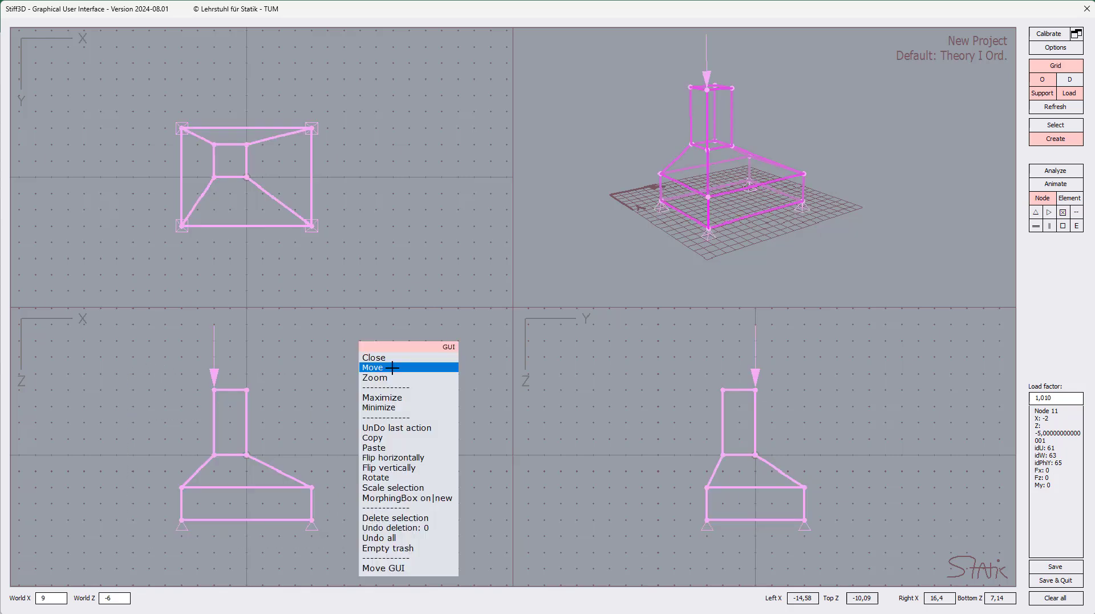
{"action": "left_click", "coordinate": [395, 474]}
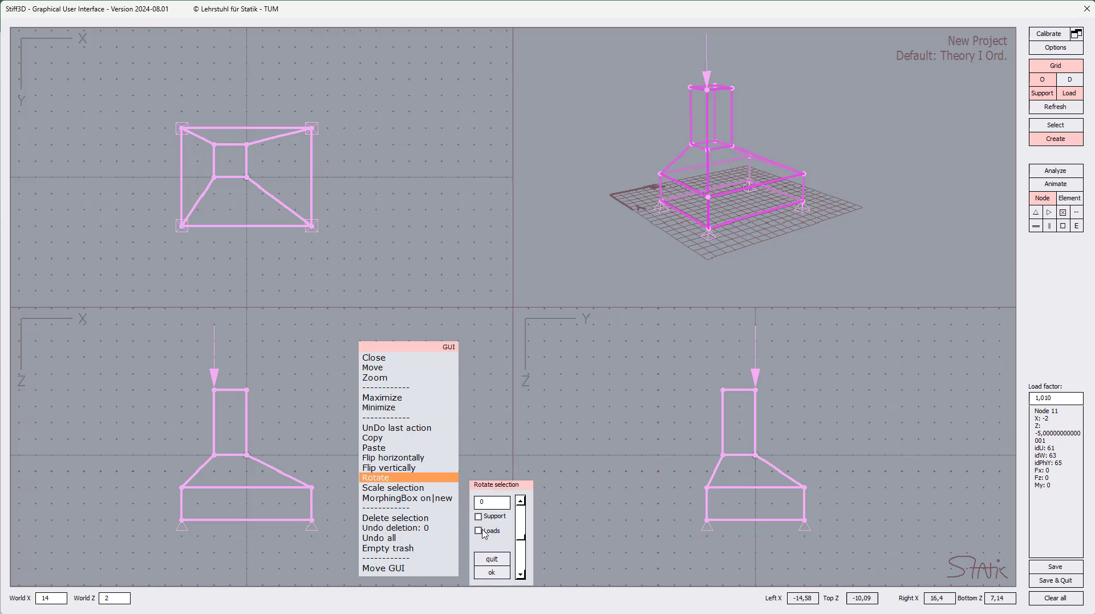
{"action": "mouse_move", "coordinate": [521, 544]}
{"action": "left_mouse_down"}
{"action": "mouse_move", "coordinate": [522, 557]}
{"action": "mouse_move", "coordinate": [513, 538]}
{"action": "left_mouse_up"}
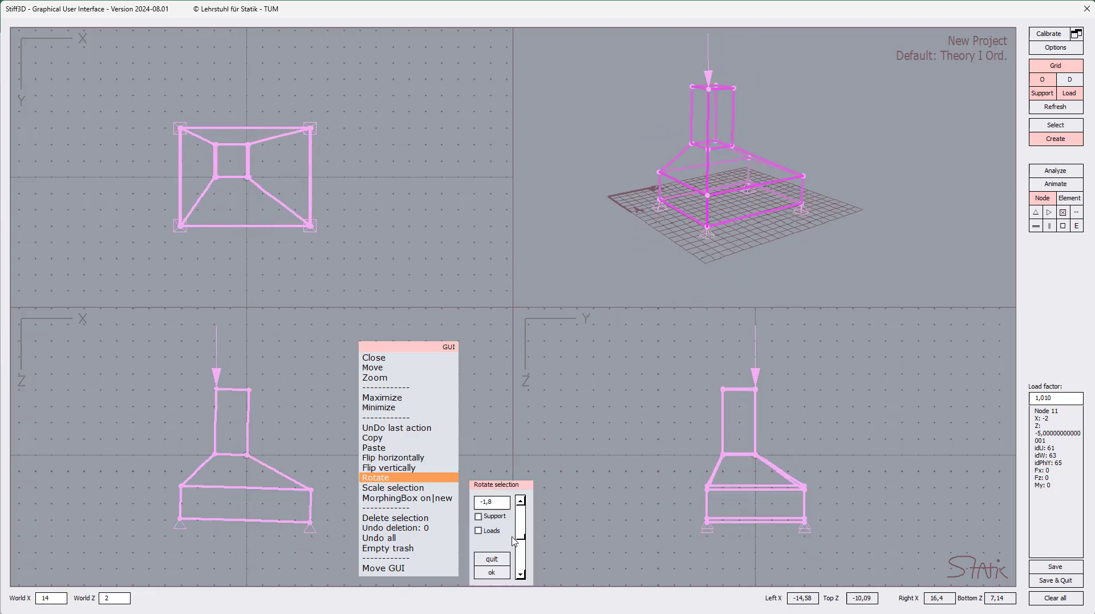
{"action": "left_click", "coordinate": [492, 559]}
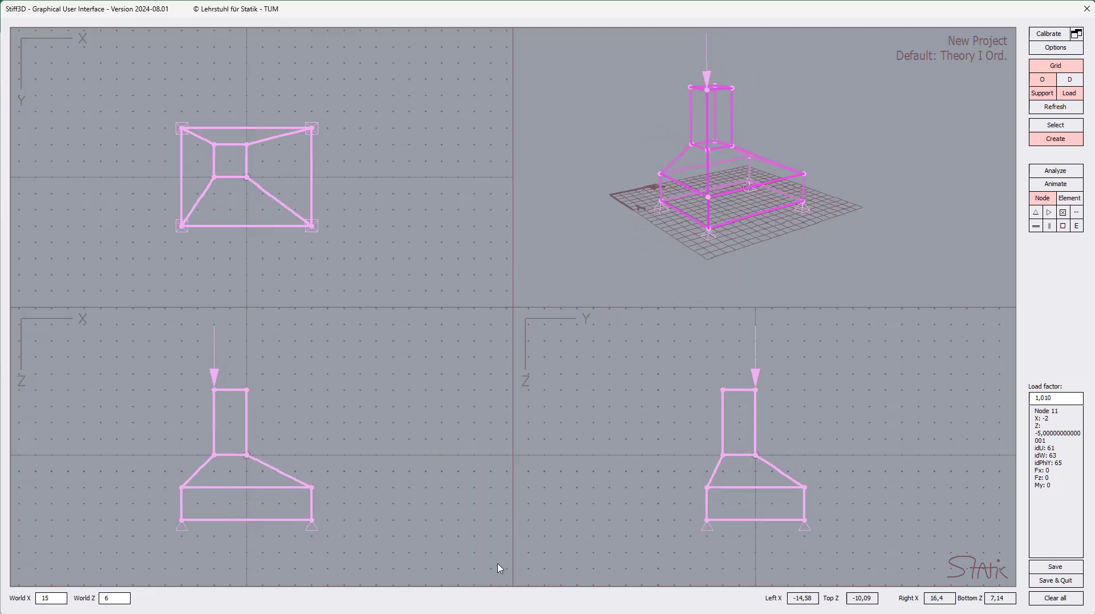
Rotate the selected frame by 23,2 in the XZ view with its supports and loads included.
{"action": "right_click", "coordinate": [357, 384]}
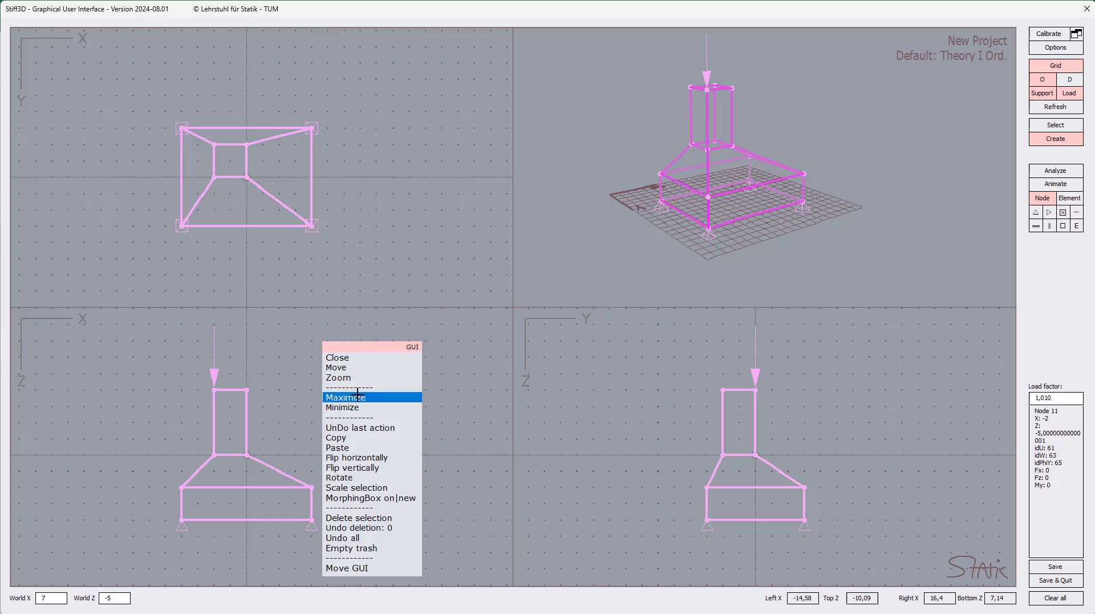
{"action": "left_click", "coordinate": [359, 477]}
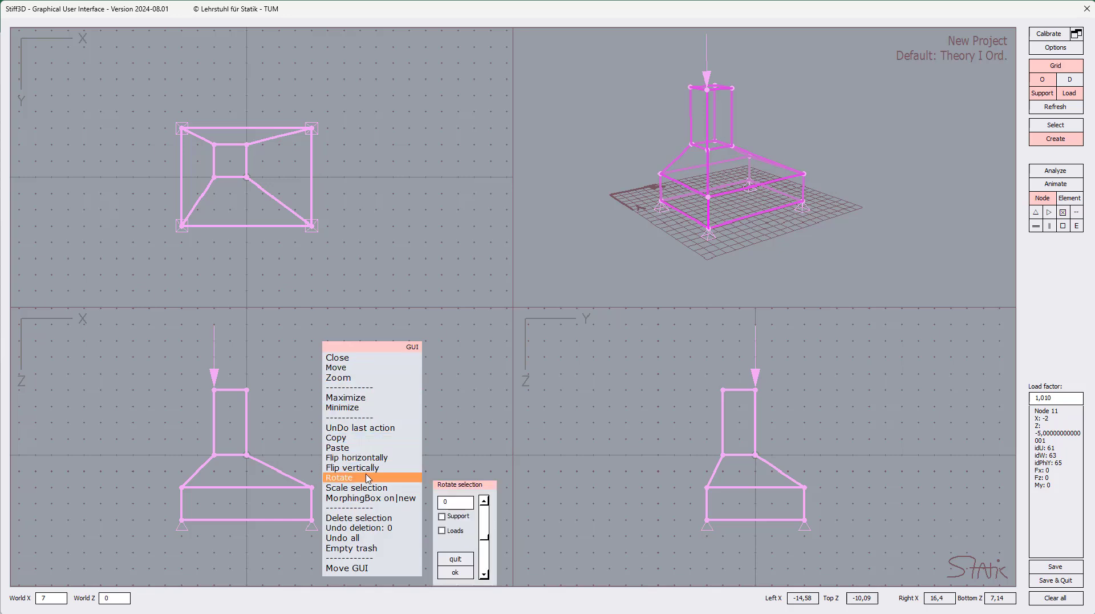
{"action": "left_click", "coordinate": [442, 516]}
{"action": "left_click", "coordinate": [443, 531]}
{"action": "left_click_drag", "start_coordinate": [482, 538], "coordinate": [485, 546]}
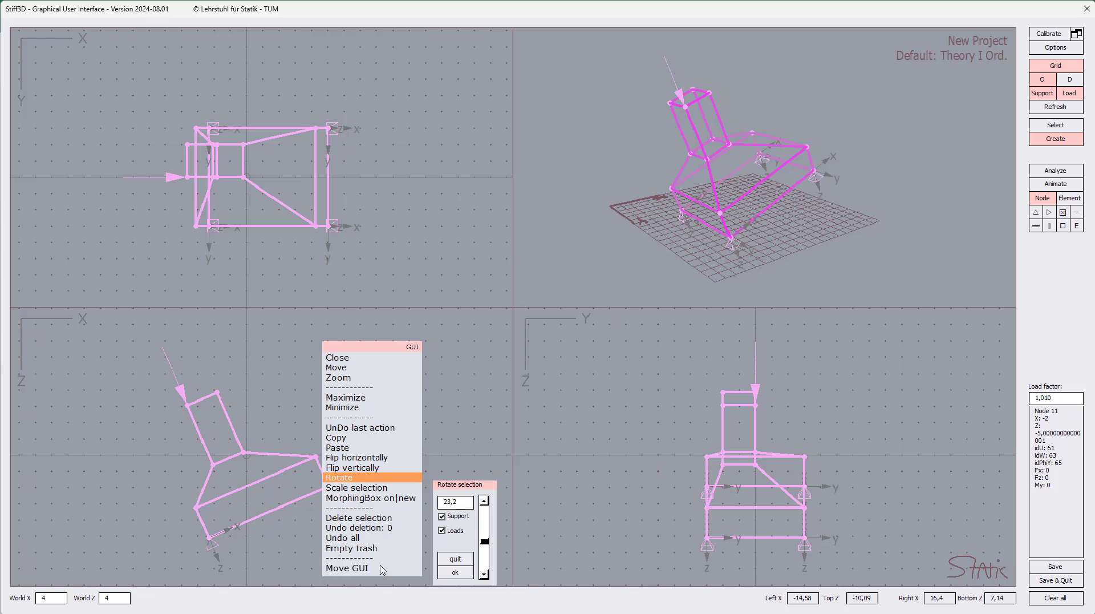
{"action": "left_click", "coordinate": [455, 572]}
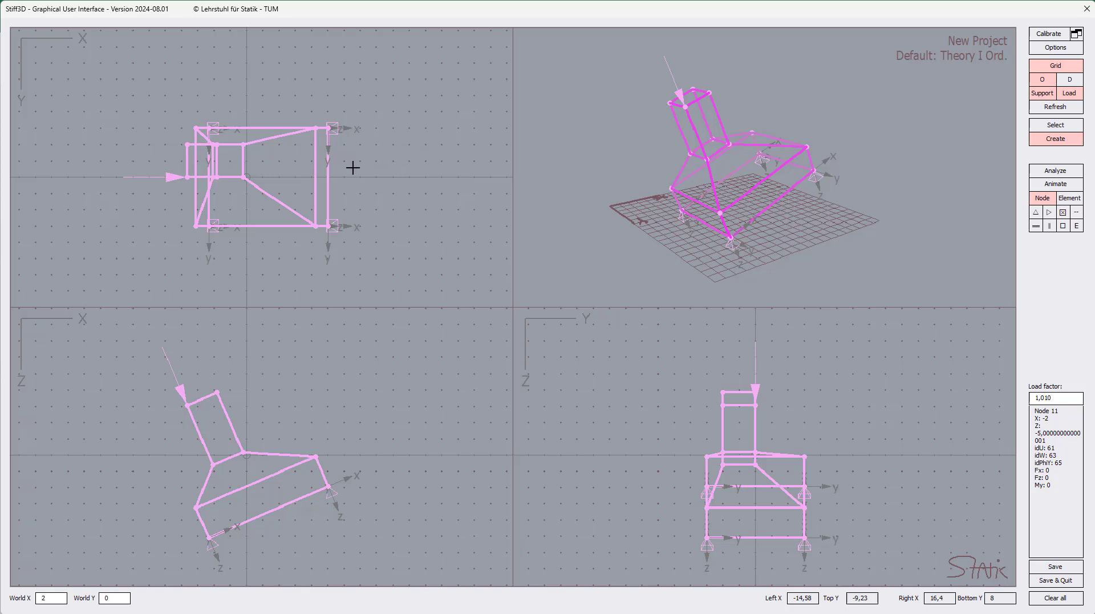
Try rotating the frame by 126,5 in the XY view with supports and loads included, and discard the rotation.
{"action": "right_click", "coordinate": [417, 139]}
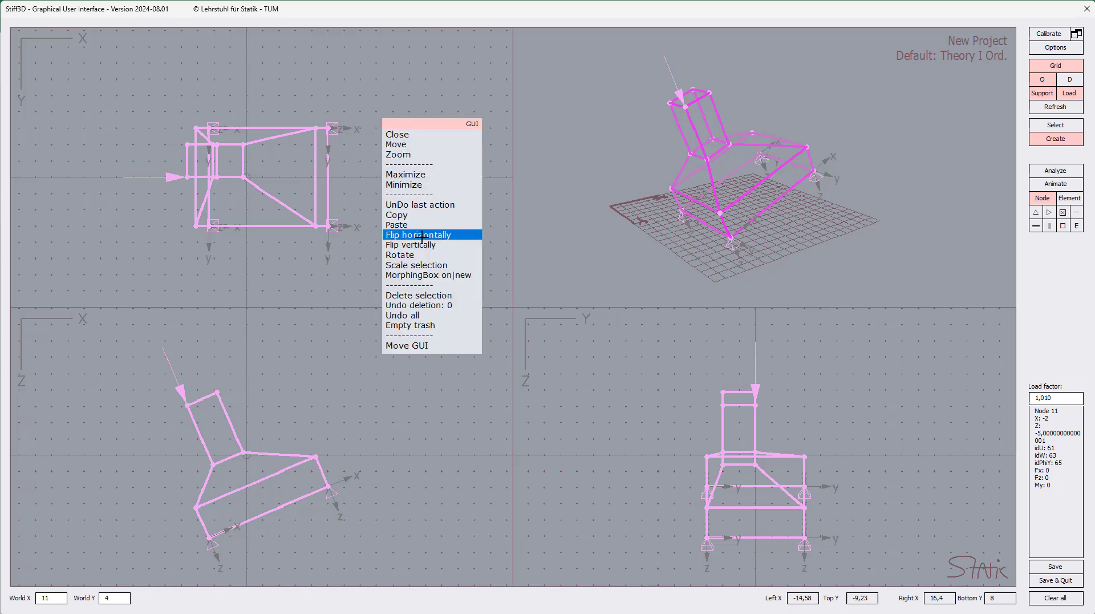
{"action": "left_click", "coordinate": [429, 256]}
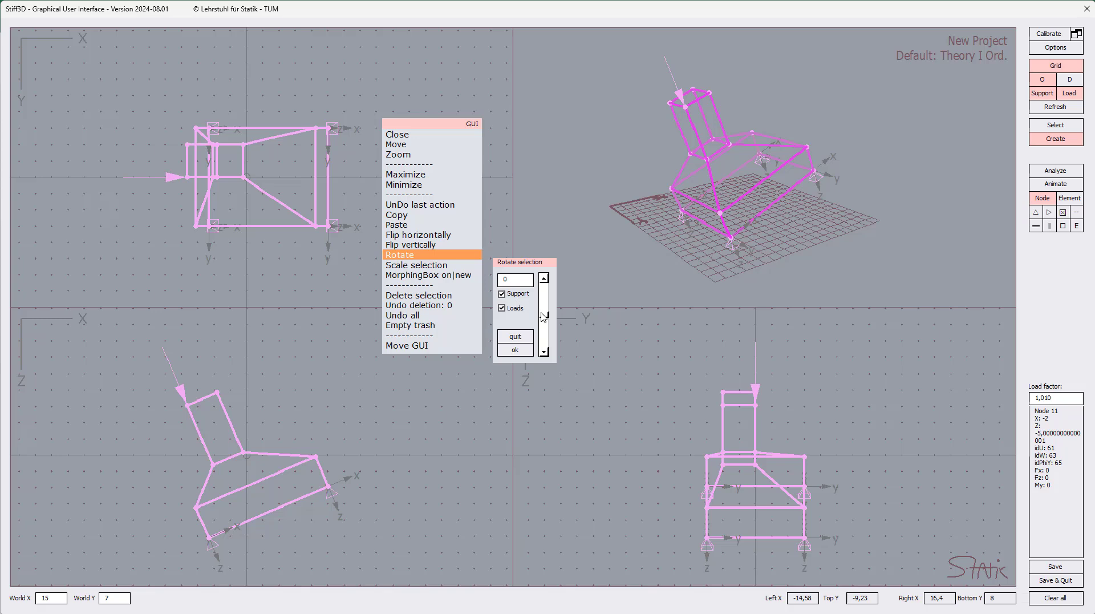
{"action": "left_click_drag", "start_coordinate": [546, 319], "coordinate": [538, 341]}
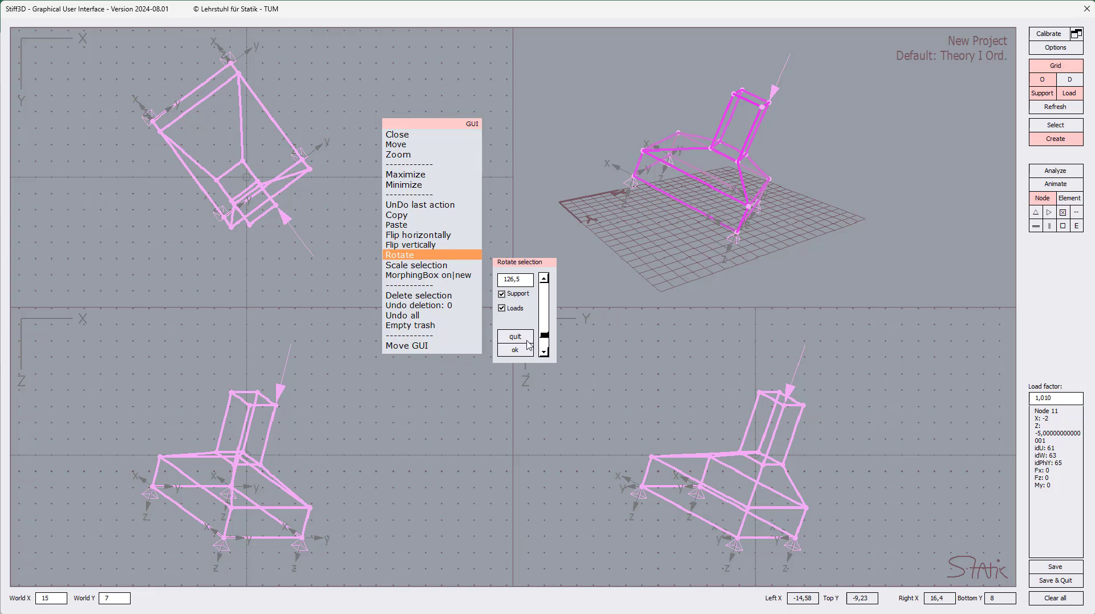
{"action": "left_click", "coordinate": [527, 339]}
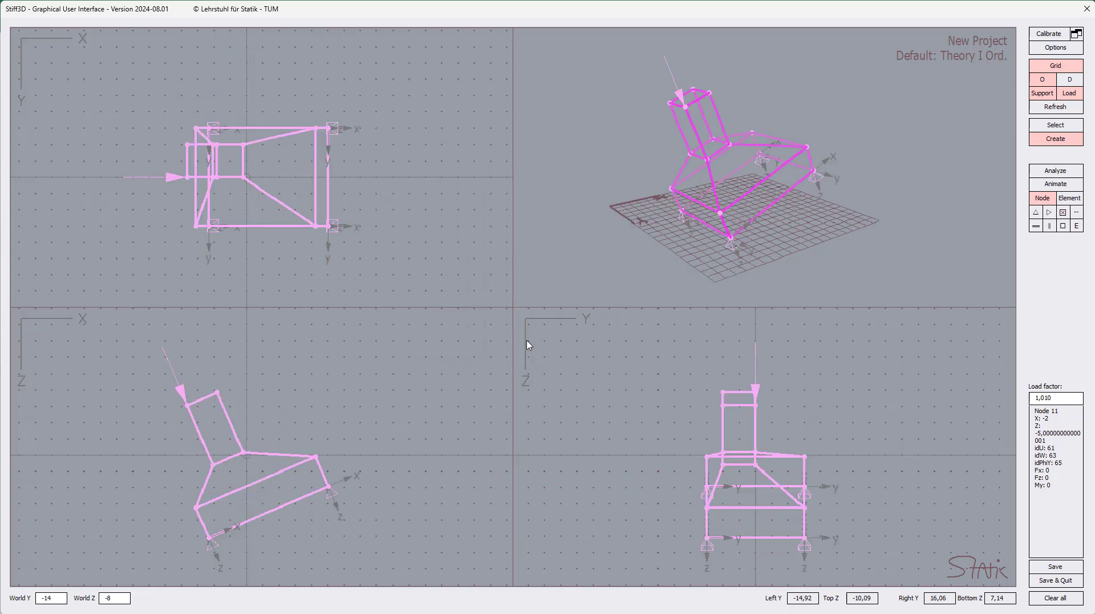
Reset the frame's rotation in the XZ view to 0 with supports and loads included, and clear the selection.
{"action": "left_click", "coordinate": [405, 415]}
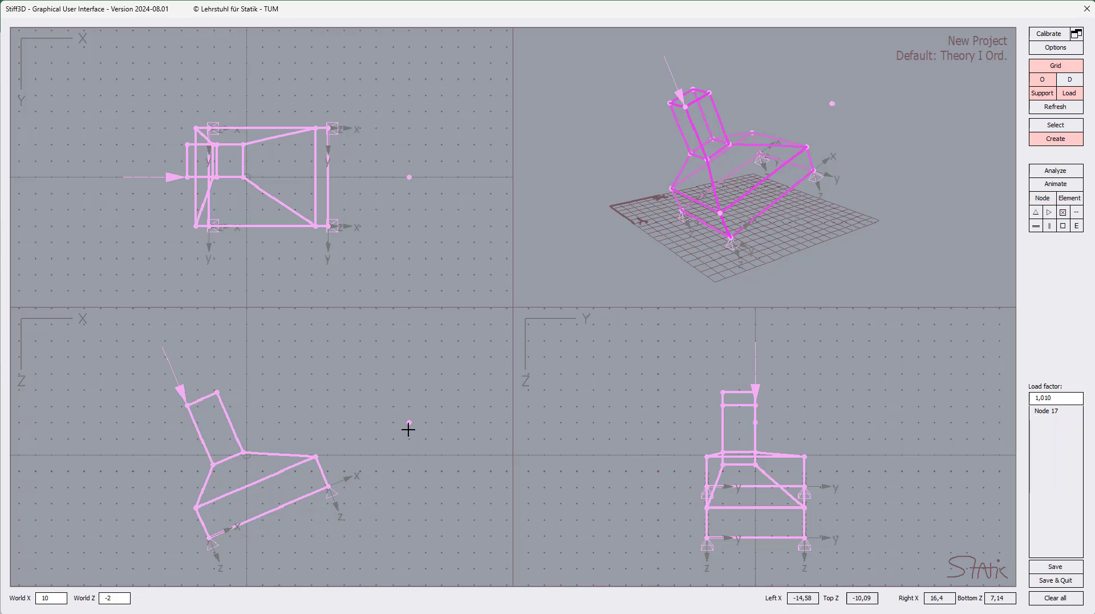
{"action": "right_click", "coordinate": [429, 399]}
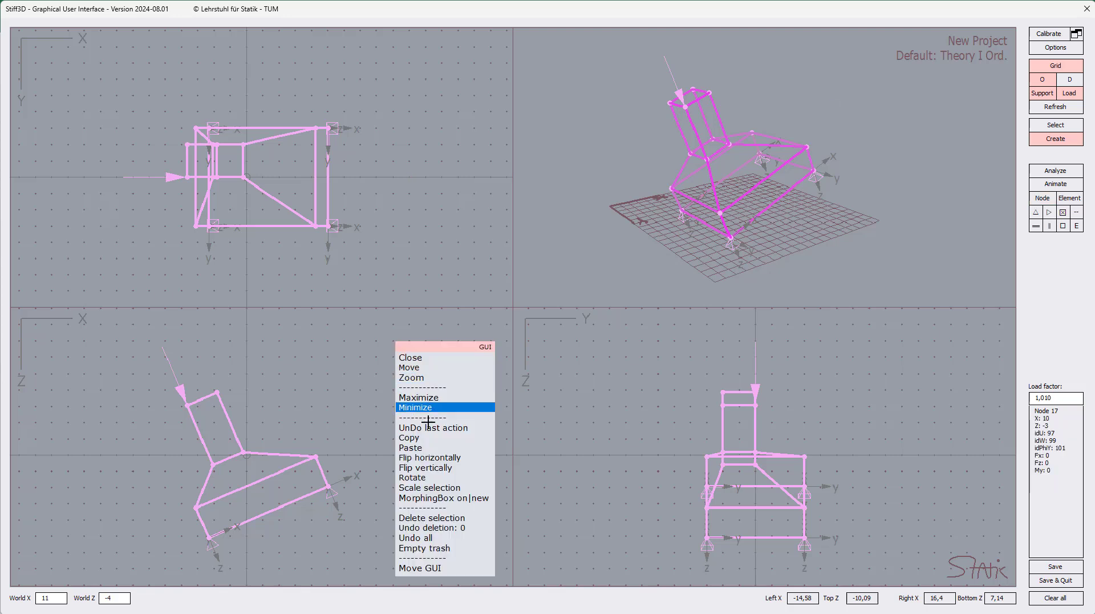
{"action": "left_click", "coordinate": [419, 477]}
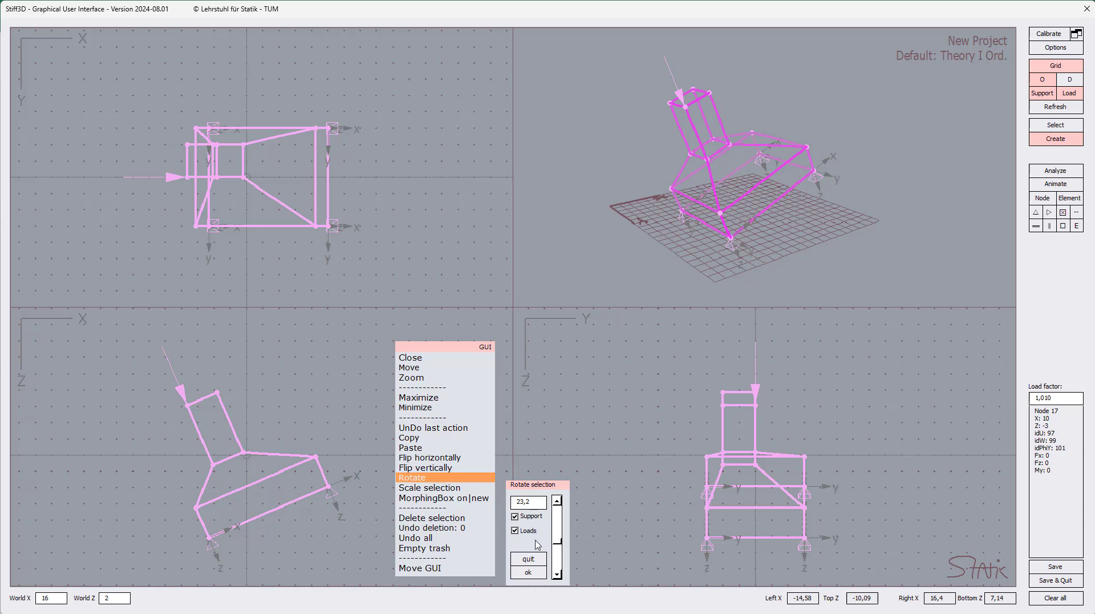
{"action": "left_click_drag", "start_coordinate": [536, 503], "coordinate": [498, 513]}
{"action": "type", "text": "0"}
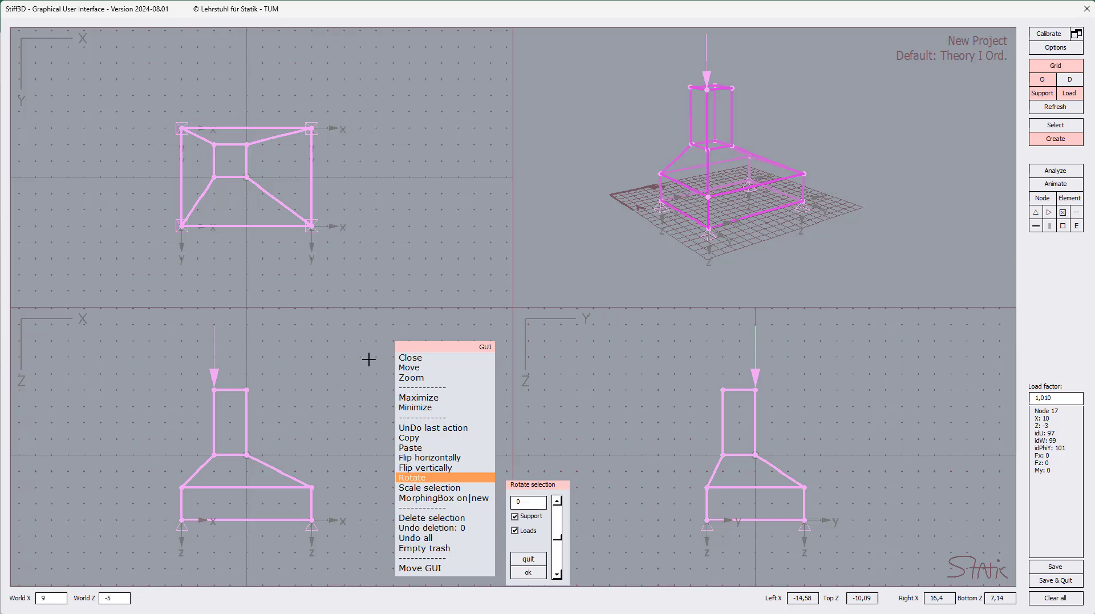
{"action": "left_click", "coordinate": [530, 580]}
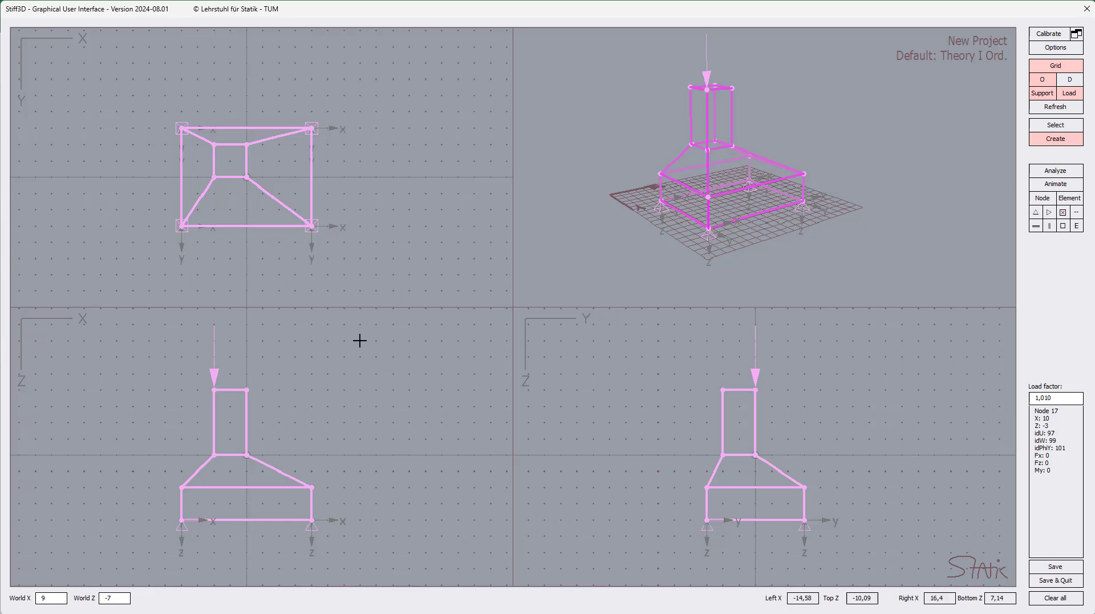
{"action": "left_click", "coordinate": [377, 384]}
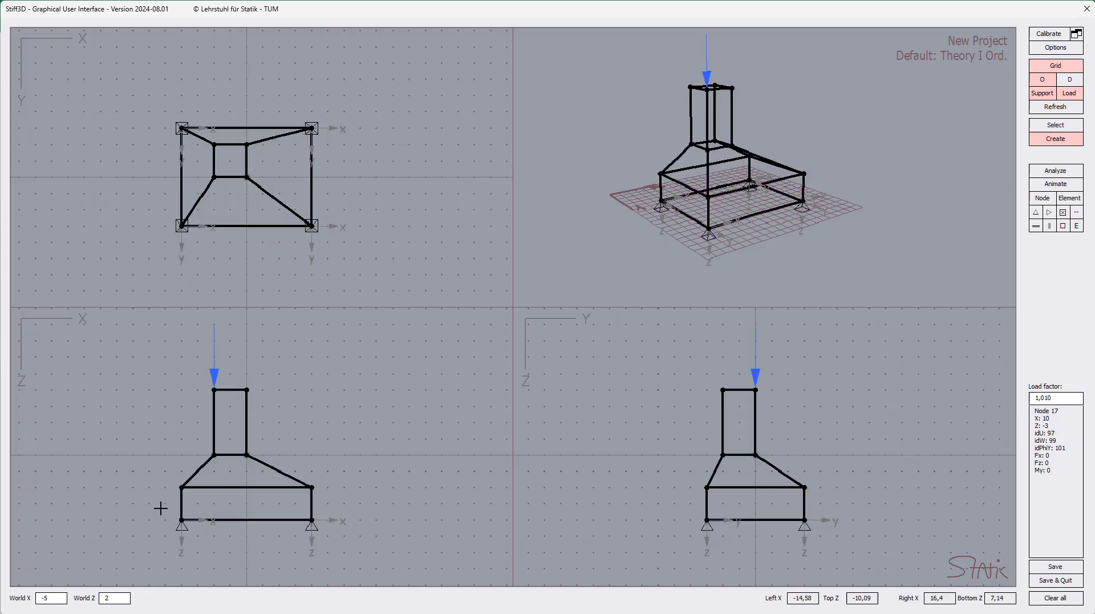
Set the DOF orientation of the four bottom base nodes to global, save it, and deselect the nodes.
{"action": "left_click_drag", "start_coordinate": [162, 508], "coordinate": [364, 550]}
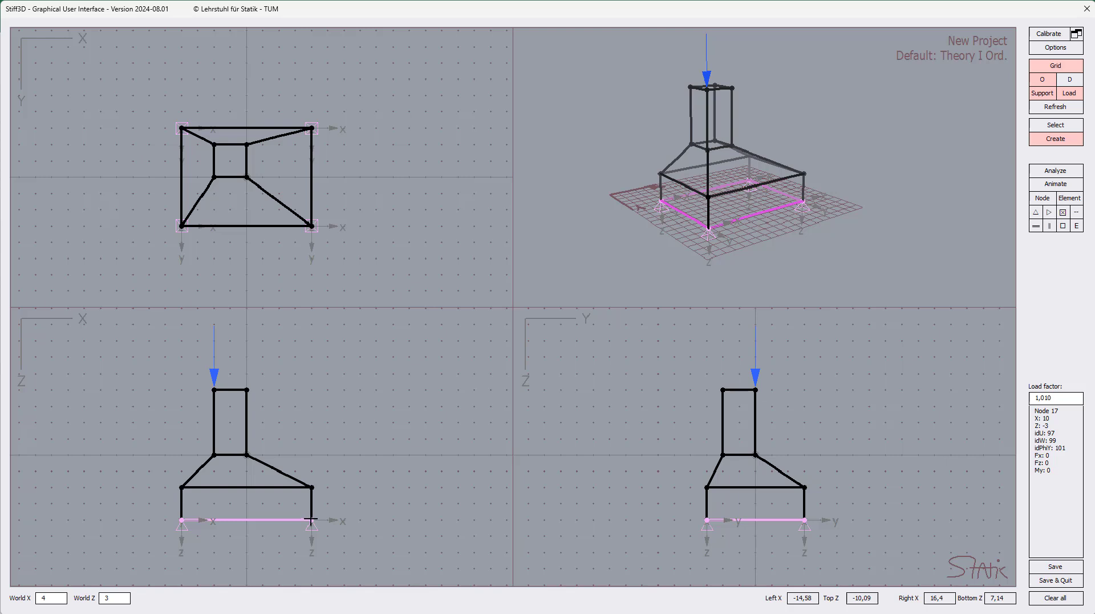
{"action": "right_click", "coordinate": [311, 520]}
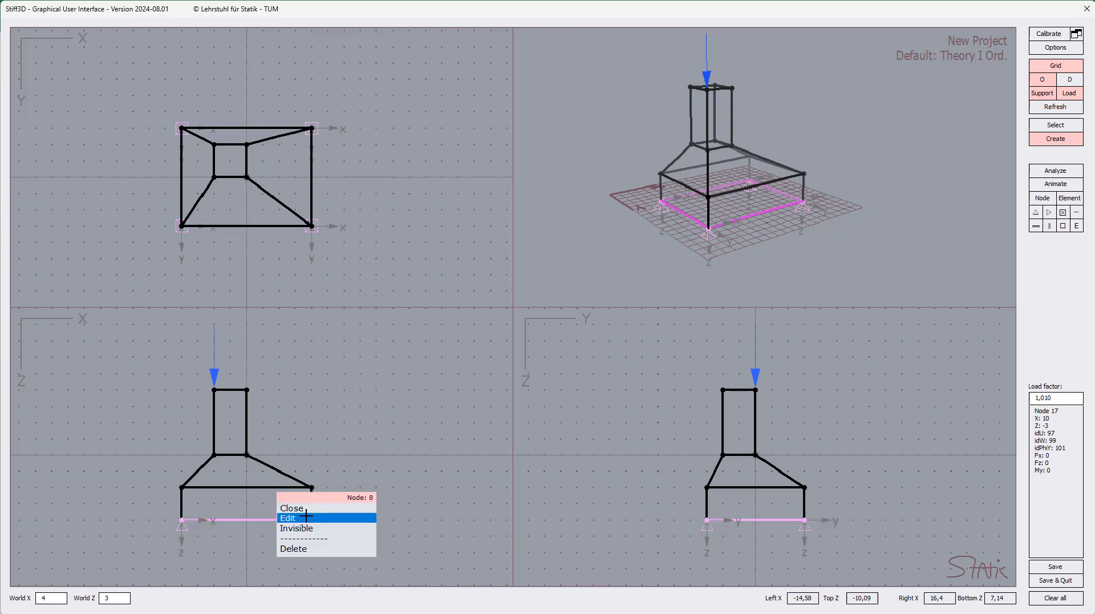
{"action": "left_click", "coordinate": [305, 517]}
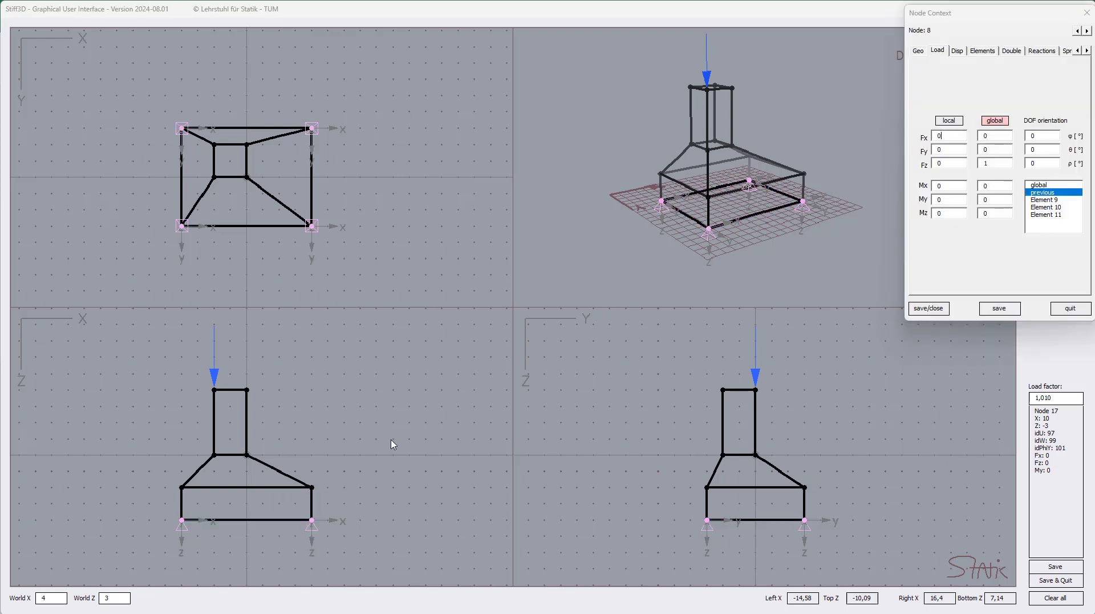
{"action": "left_click", "coordinate": [1039, 186]}
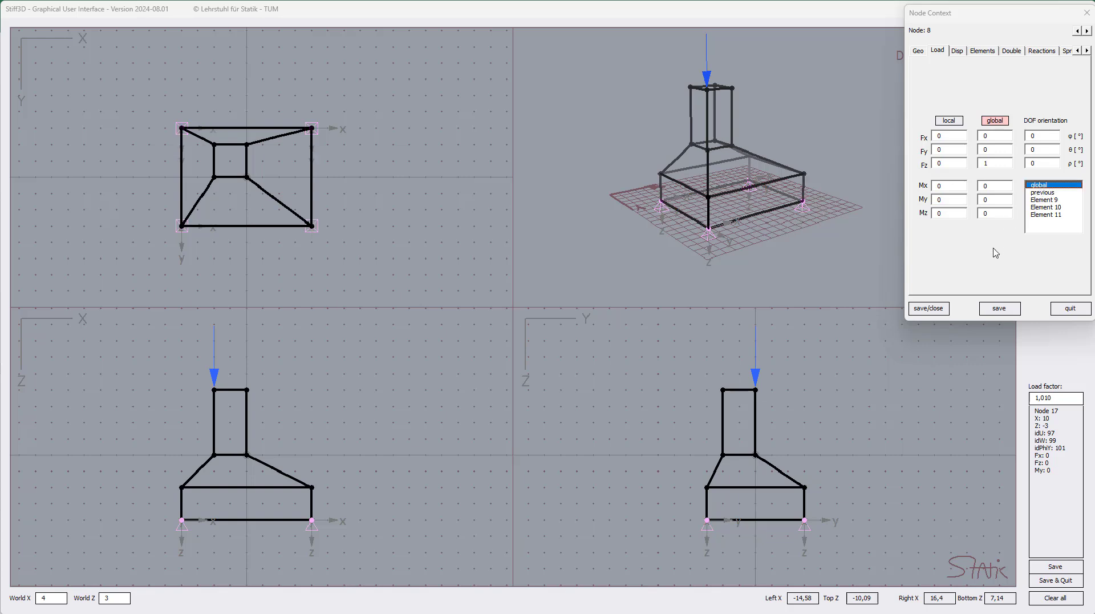
{"action": "left_click", "coordinate": [943, 312]}
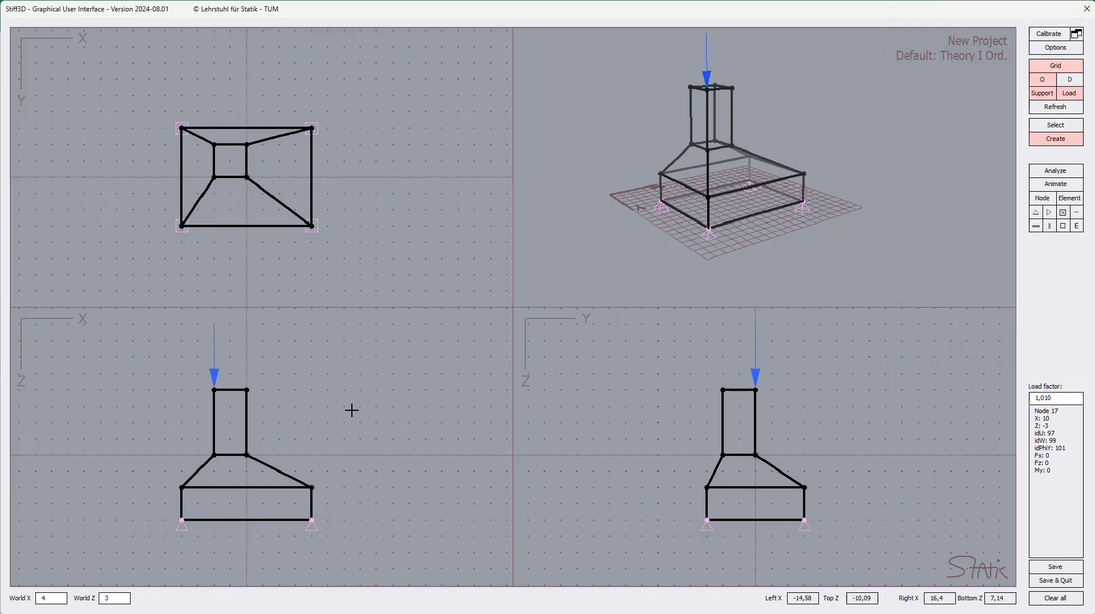
{"action": "left_click", "coordinate": [364, 535]}
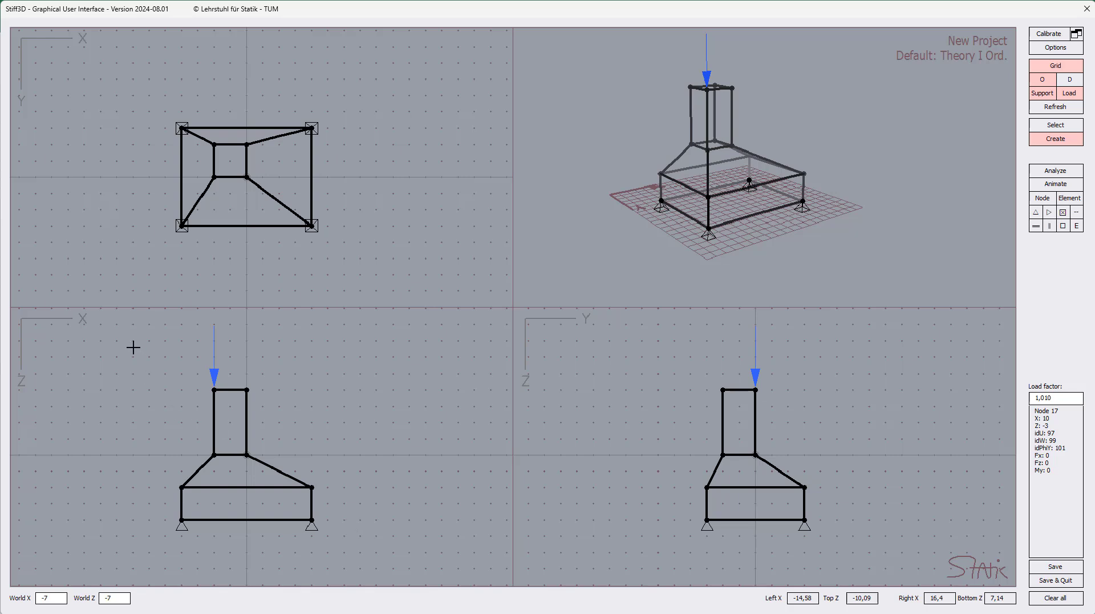
Select the entire frame, try a central scaling of about 0,706 in the XZ view, and restore the factor to 1.
{"action": "left_click_drag", "start_coordinate": [132, 348], "coordinate": [354, 547]}
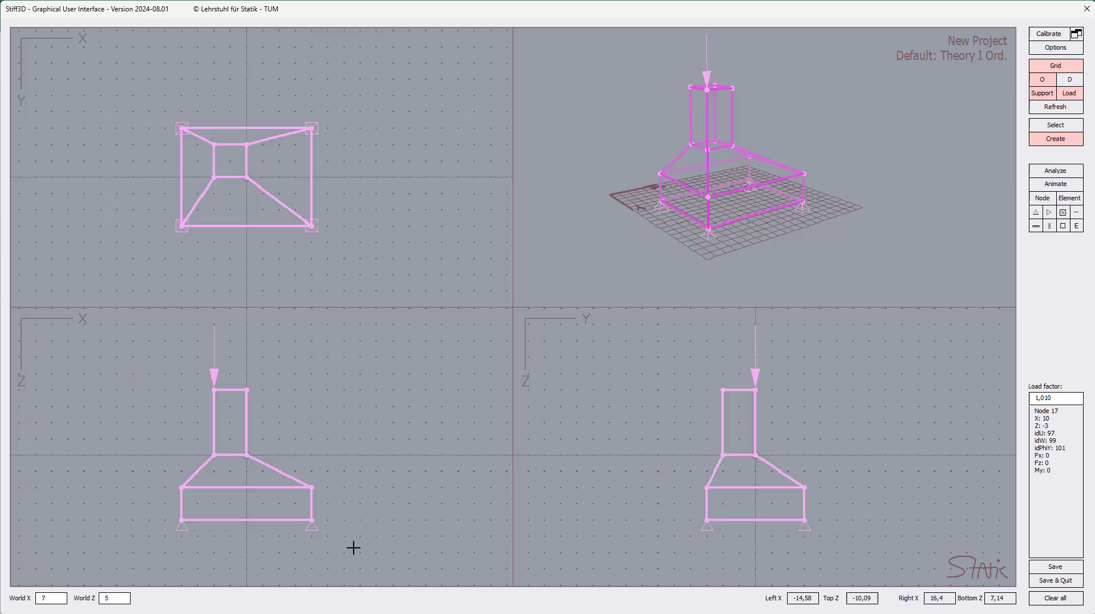
{"action": "right_click", "coordinate": [389, 370]}
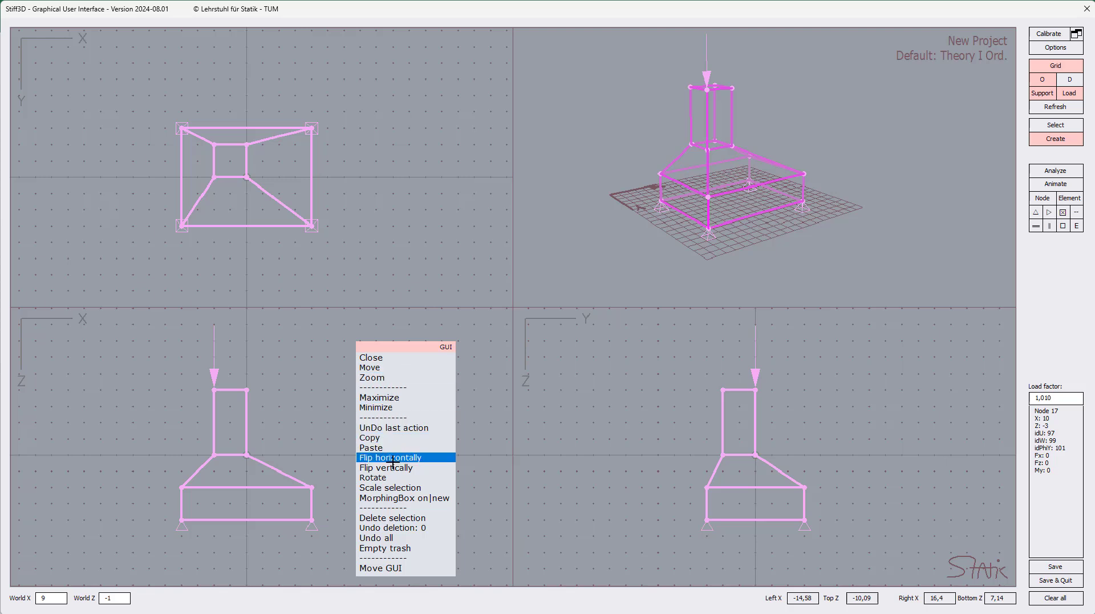
{"action": "left_click", "coordinate": [390, 487]}
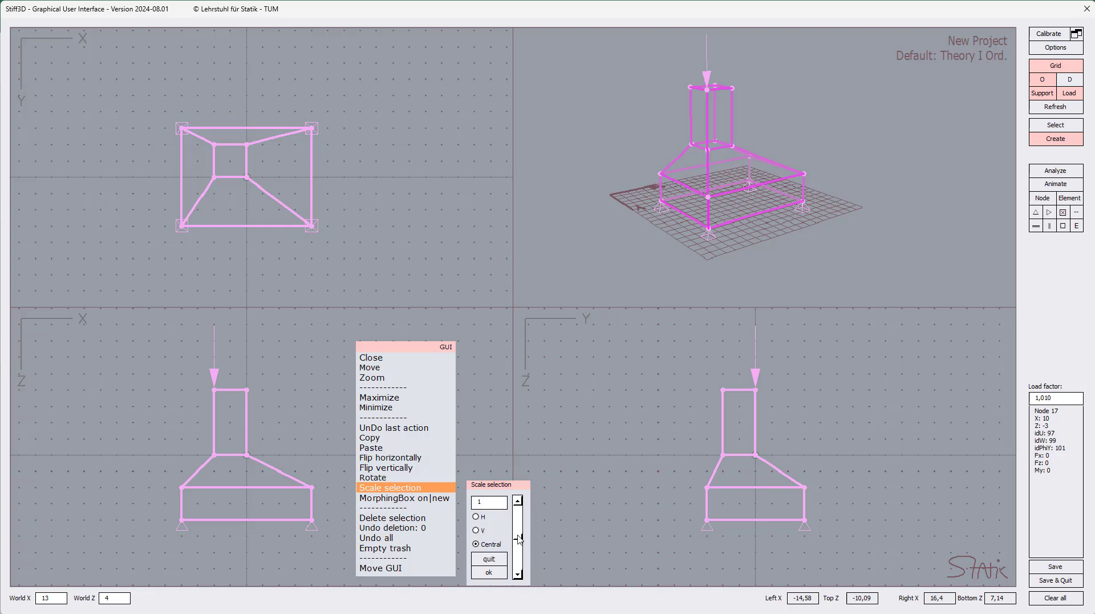
{"action": "mouse_move", "coordinate": [519, 540]}
{"action": "left_mouse_down"}
{"action": "mouse_move", "coordinate": [521, 563]}
{"action": "mouse_move", "coordinate": [517, 528]}
{"action": "left_mouse_up"}
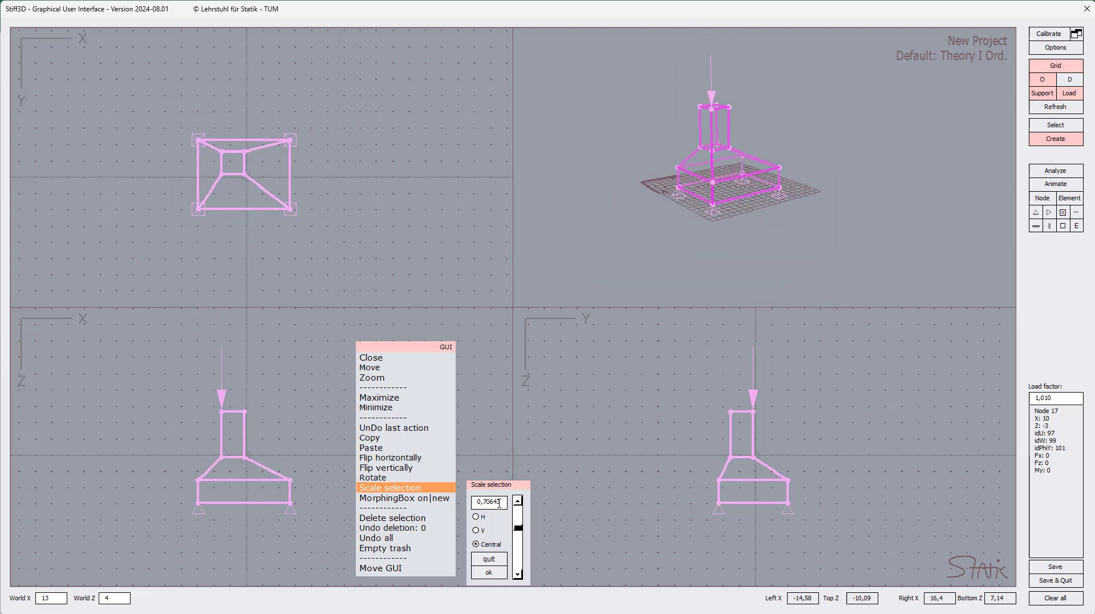
{"action": "double_click", "coordinate": [483, 501]}
{"action": "type", "text": "1"}
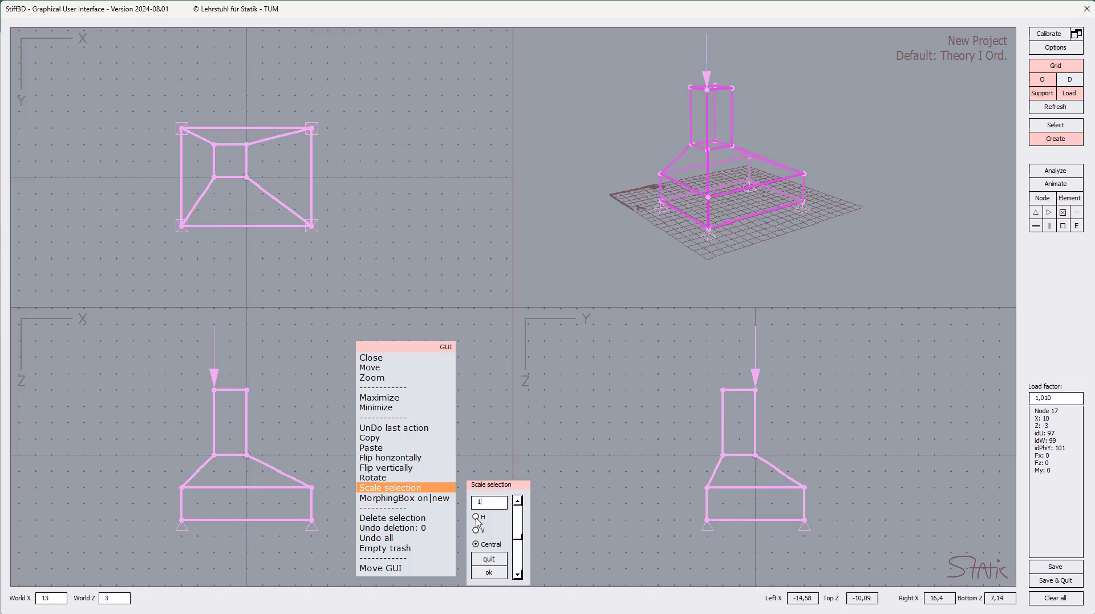
Try scaling the frame horizontally by about 1,69 and restore the factor to 1.
{"action": "left_click", "coordinate": [476, 517]}
{"action": "left_click_drag", "start_coordinate": [520, 539], "coordinate": [520, 558]}
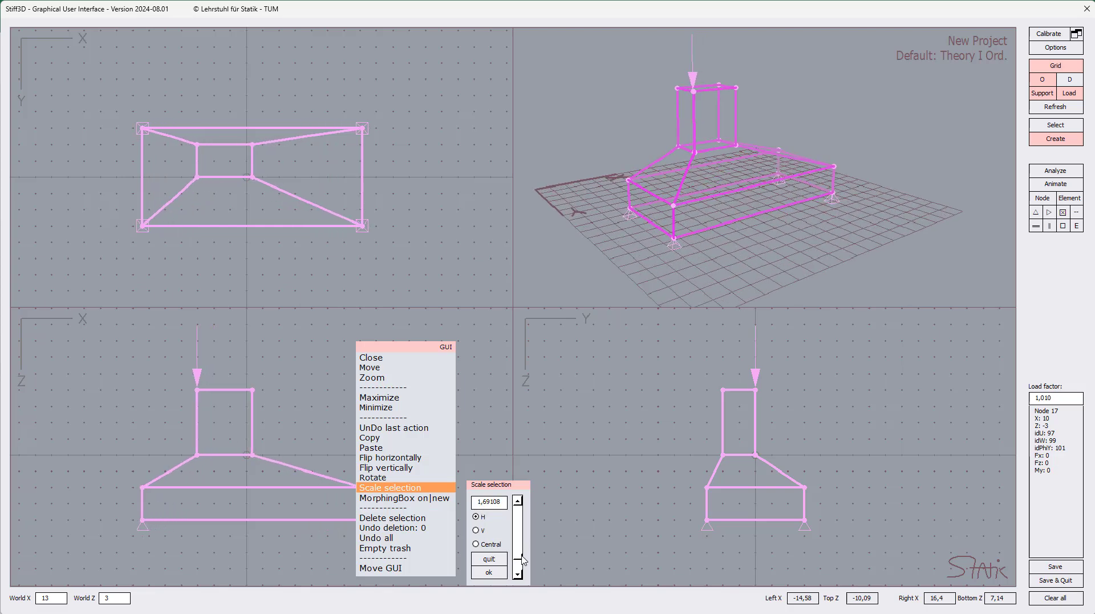
{"action": "double_click", "coordinate": [496, 505]}
{"action": "type", "text": "1"}
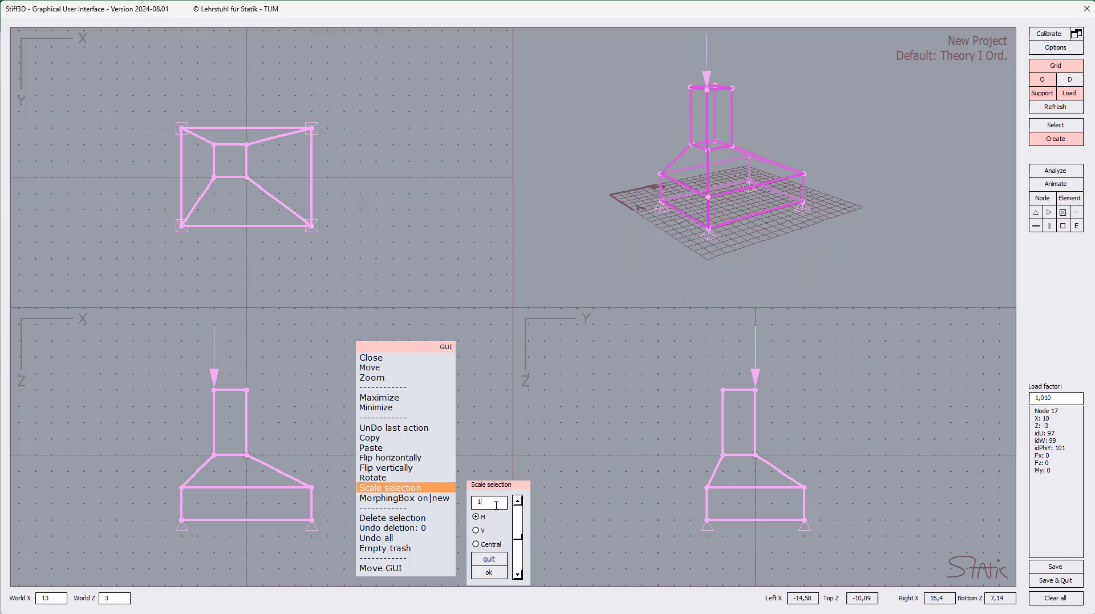
Try scaling the frame vertically by about 1,56 and restore the factor to 1.
{"action": "left_click", "coordinate": [477, 530]}
{"action": "left_click_drag", "start_coordinate": [521, 542], "coordinate": [519, 555]}
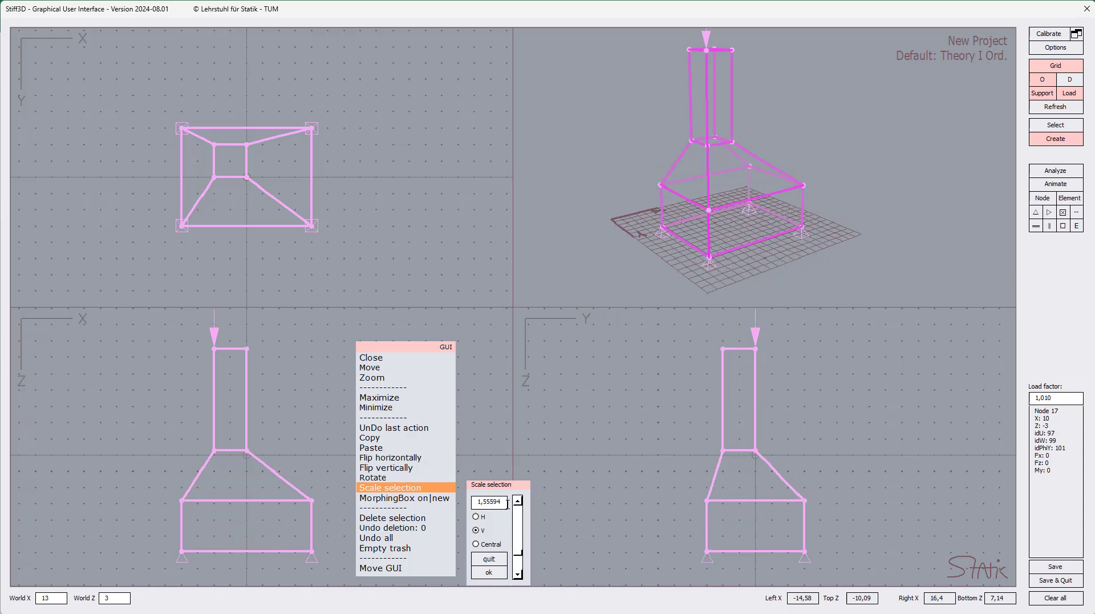
{"action": "left_click_drag", "start_coordinate": [505, 503], "coordinate": [462, 500]}
{"action": "type", "text": "1"}
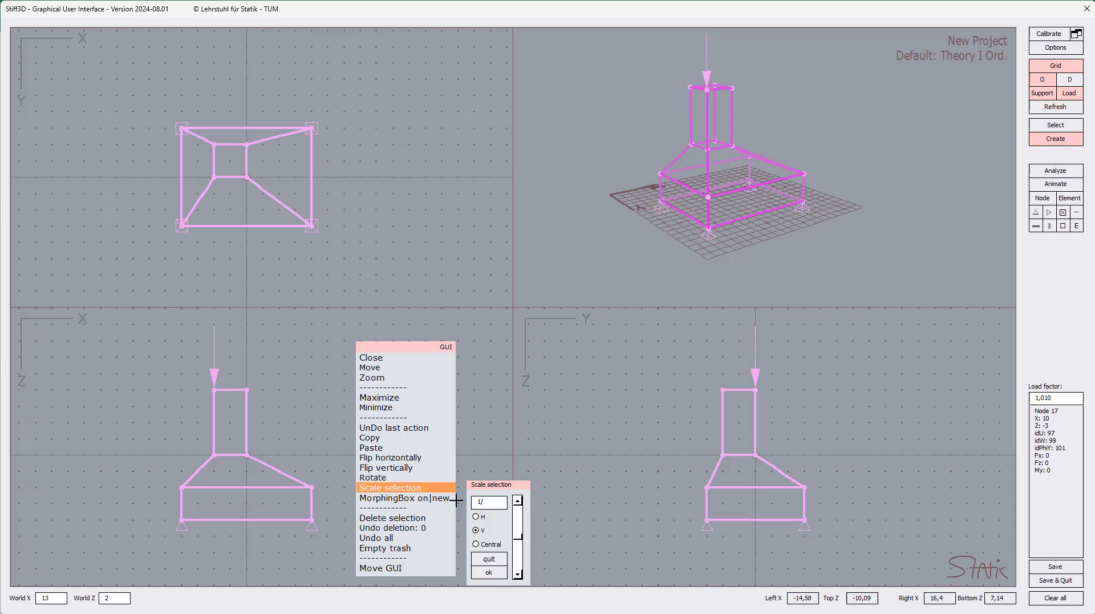
Try a vertical scale factor of 1/3, restore it to 1, and finish scaling.
{"action": "type", "text": "/3"}
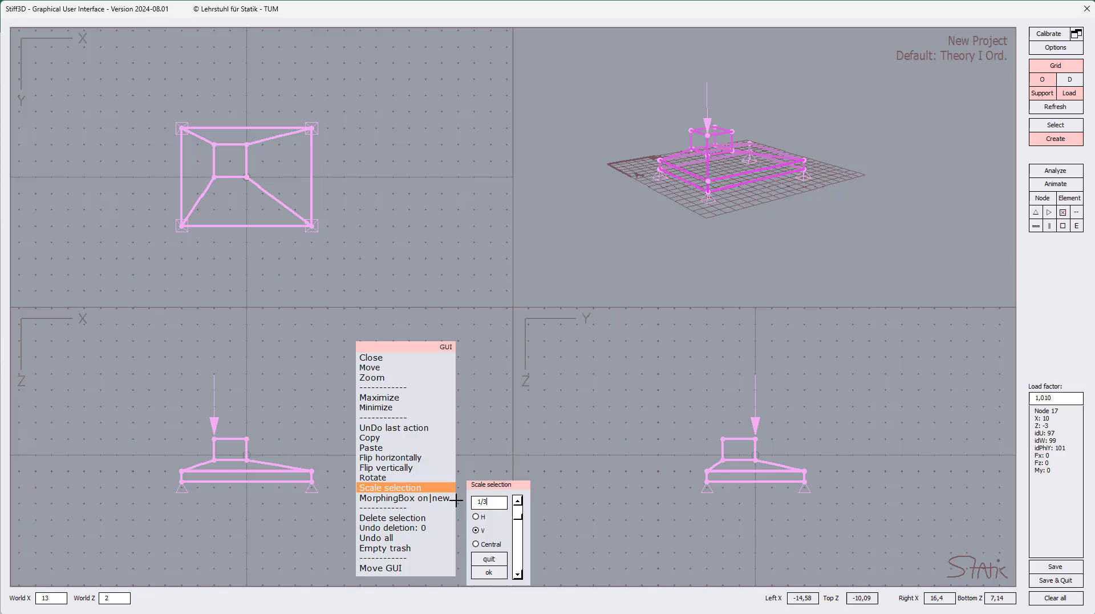
{"action": "key", "text": "BackSpace"}
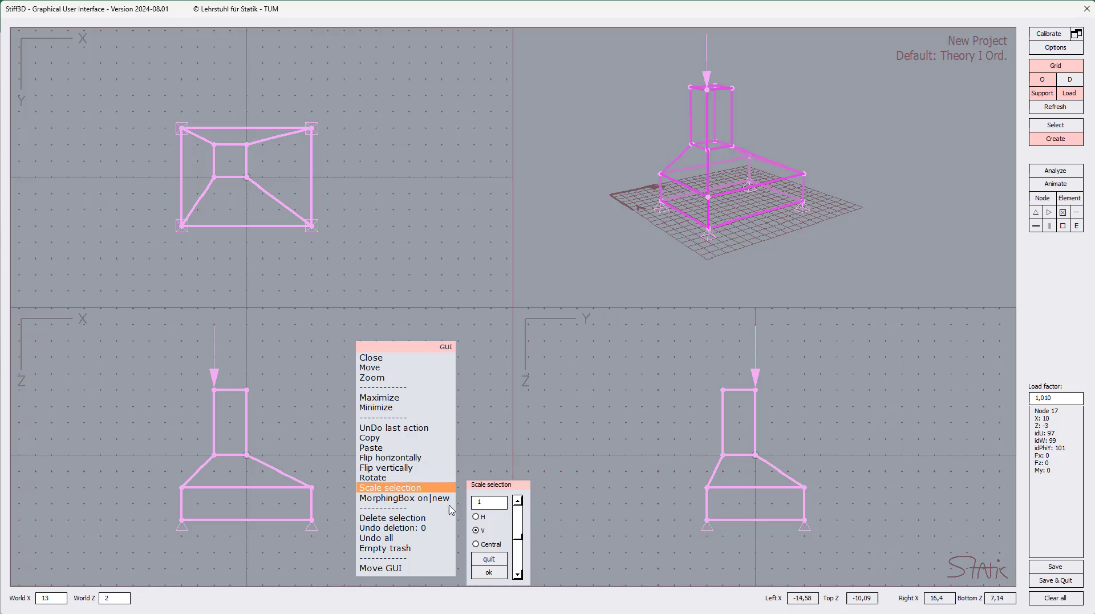
{"action": "left_click", "coordinate": [489, 573]}
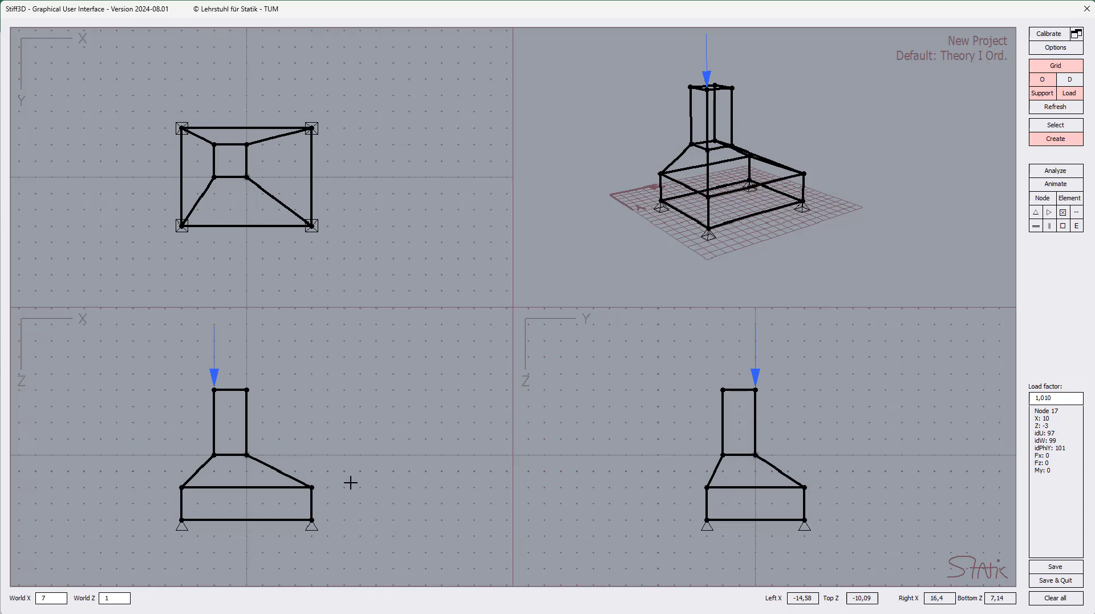
Select the entire frame, set the base support node at X -4, Z 3 as reference, try central scaling of about 0,957, and discard it.
{"action": "left_click_drag", "start_coordinate": [144, 359], "coordinate": [433, 554]}
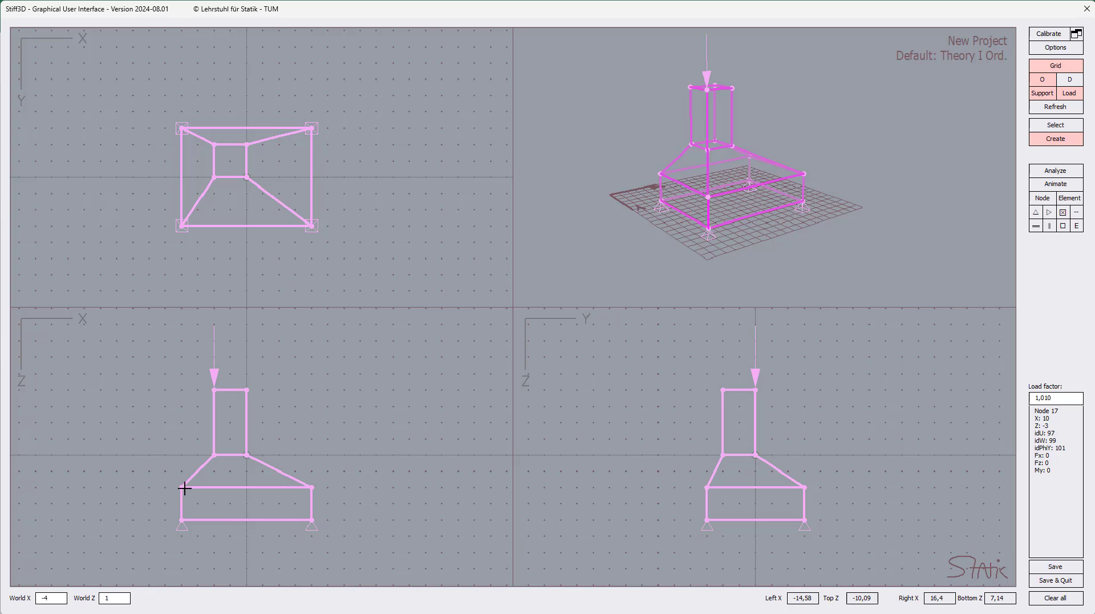
{"action": "left_click", "coordinate": [182, 519]}
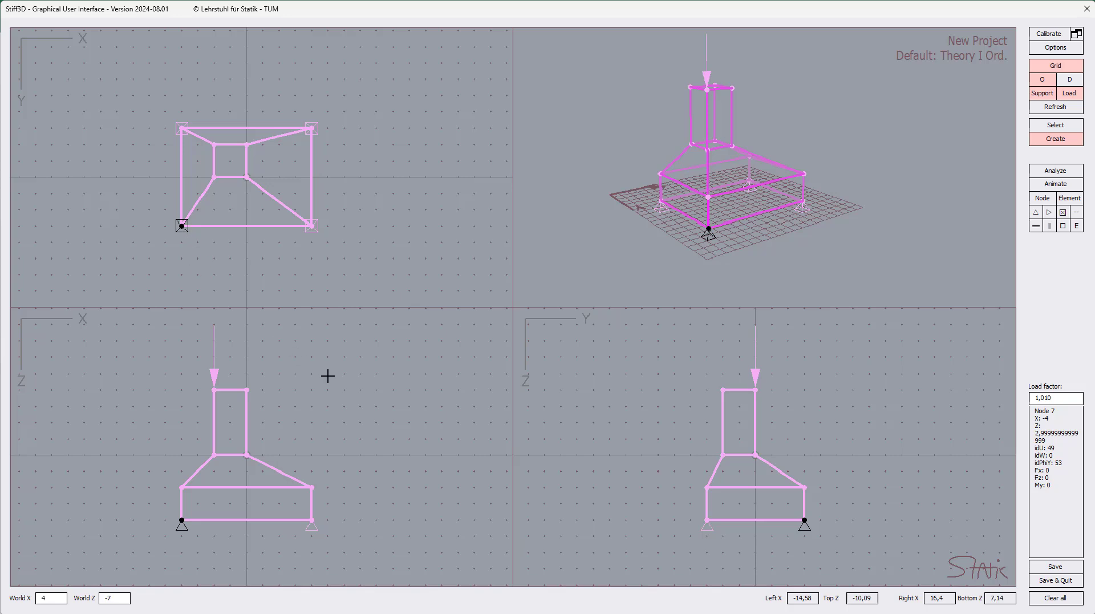
{"action": "right_click", "coordinate": [399, 367]}
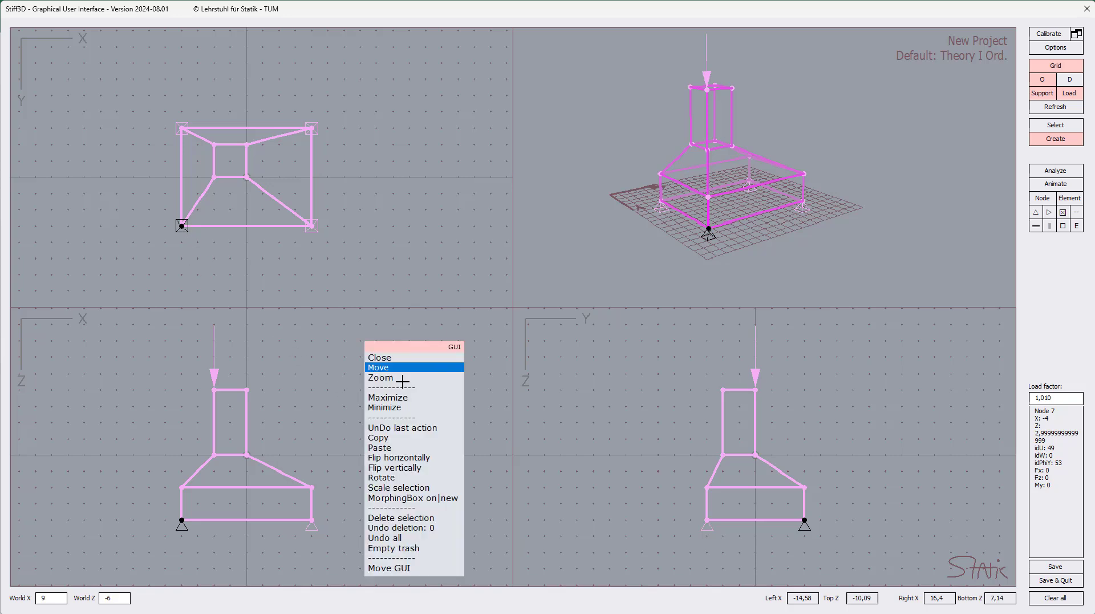
{"action": "left_click", "coordinate": [415, 488]}
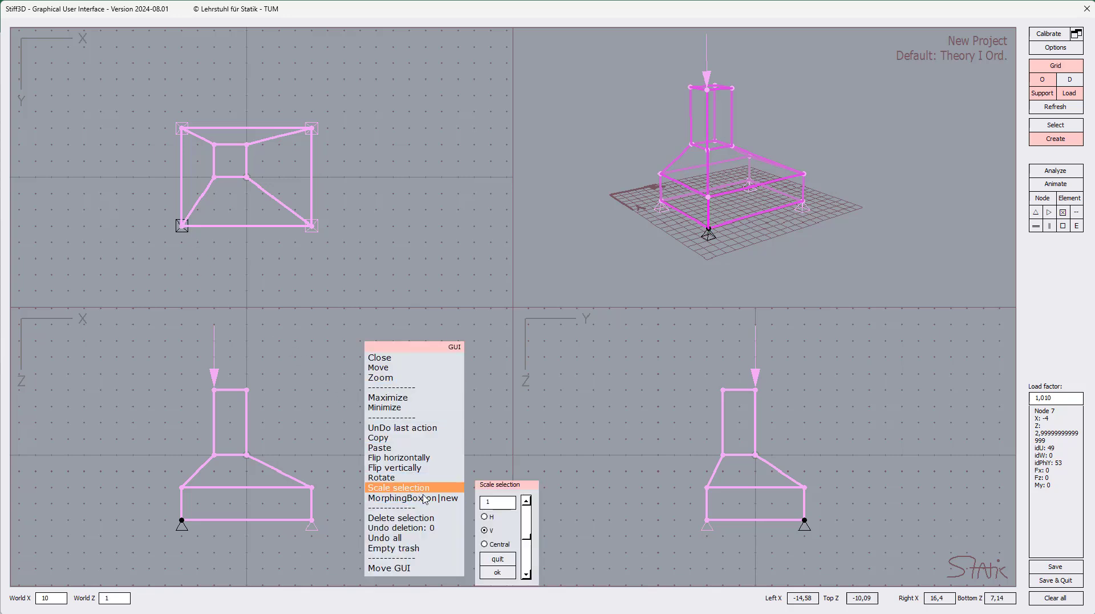
{"action": "left_click", "coordinate": [499, 545]}
{"action": "mouse_move", "coordinate": [530, 540]}
{"action": "left_mouse_down"}
{"action": "mouse_move", "coordinate": [533, 567]}
{"action": "mouse_move", "coordinate": [529, 535]}
{"action": "left_mouse_up"}
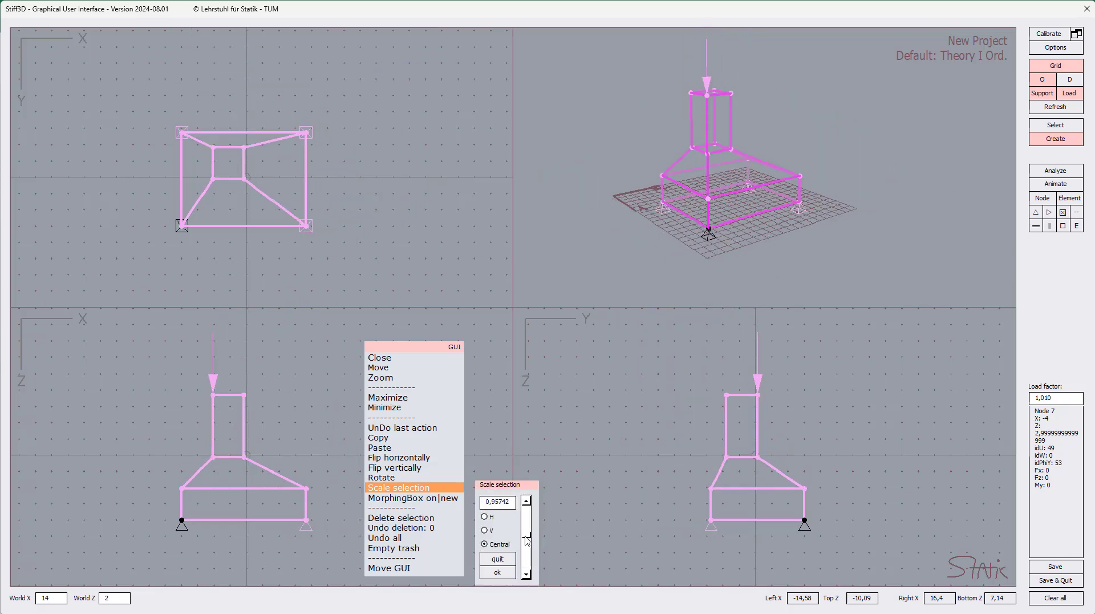
{"action": "left_click", "coordinate": [499, 559]}
Try rotating the selected frame about the reference support node in the XZ view, including supports and loads, and discard the rotation.
{"action": "right_click", "coordinate": [422, 367]}
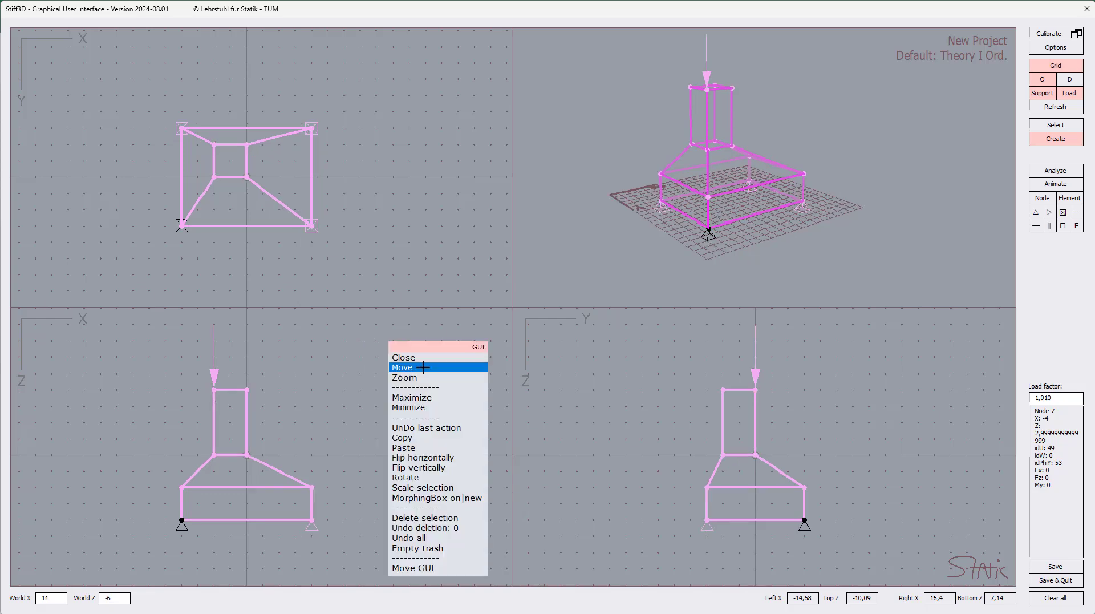
{"action": "left_click", "coordinate": [429, 478]}
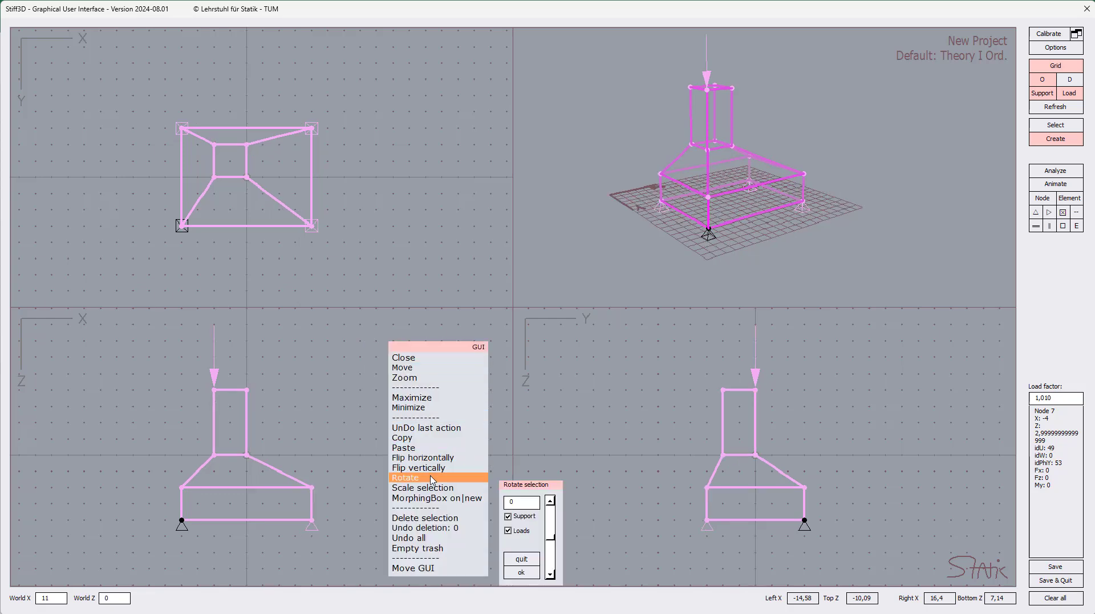
{"action": "mouse_move", "coordinate": [552, 544]}
{"action": "left_mouse_down"}
{"action": "mouse_move", "coordinate": [557, 557]}
{"action": "mouse_move", "coordinate": [561, 528]}
{"action": "mouse_move", "coordinate": [561, 549]}
{"action": "left_mouse_up"}
{"action": "left_click", "coordinate": [534, 561]}
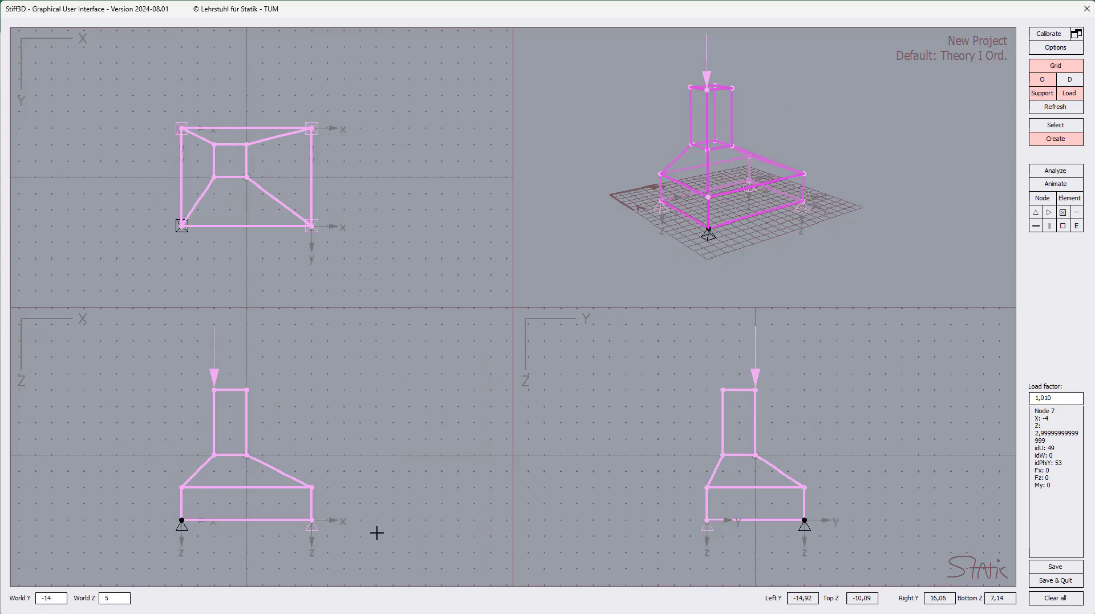
Clear the frame selection, select the four base support nodes, and reset their DOF orientation to global.
{"action": "left_click", "coordinate": [117, 522]}
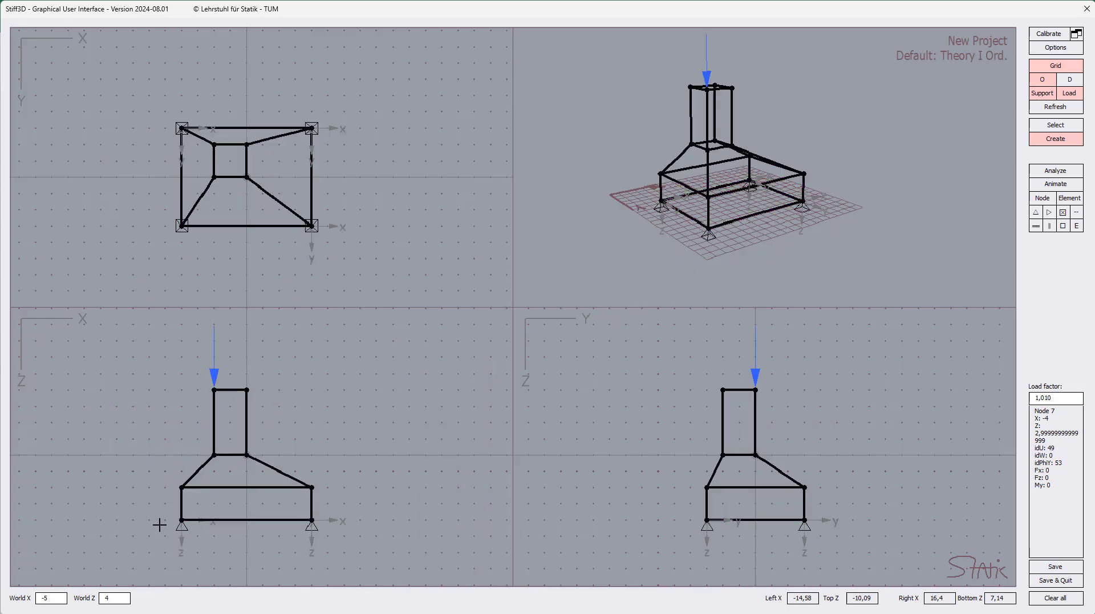
{"action": "left_click_drag", "start_coordinate": [164, 514], "coordinate": [368, 564]}
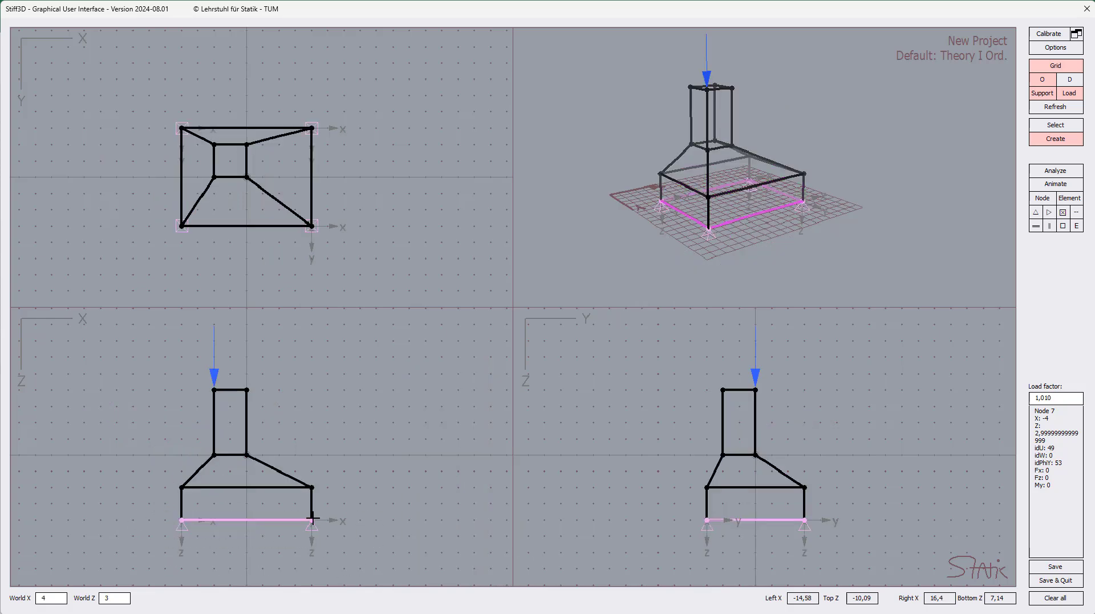
{"action": "right_click", "coordinate": [309, 534]}
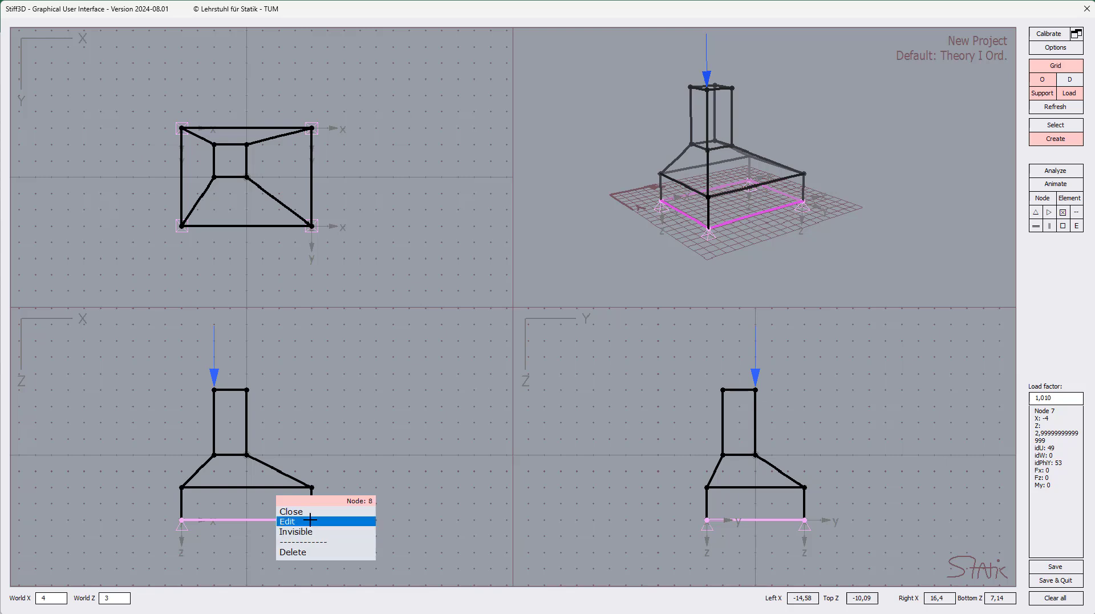
{"action": "left_click", "coordinate": [308, 521]}
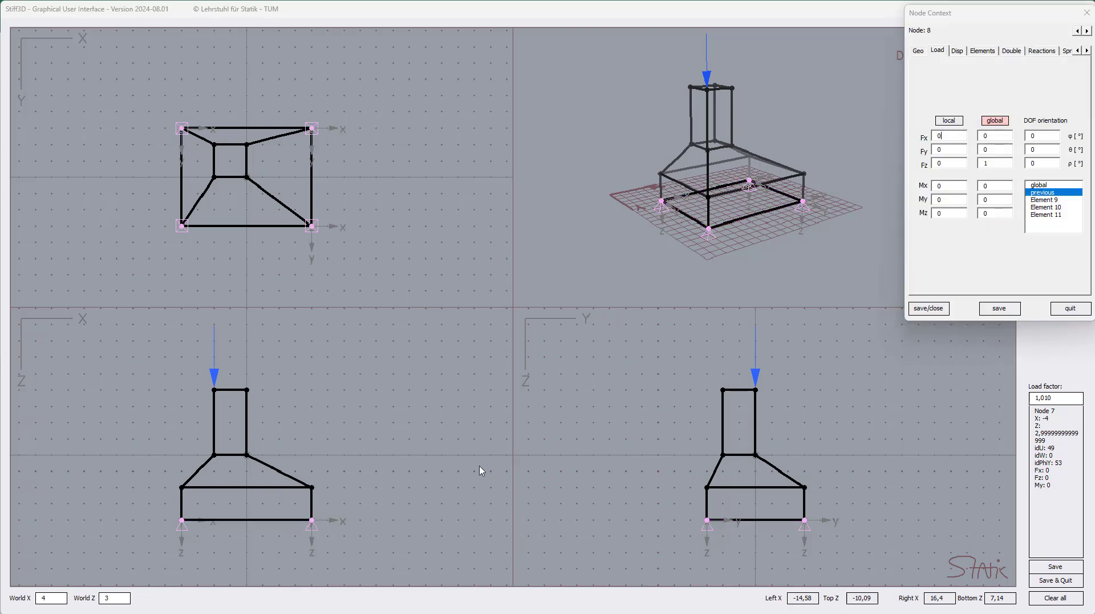
{"action": "left_click", "coordinate": [1054, 185]}
{"action": "left_click", "coordinate": [929, 307]}
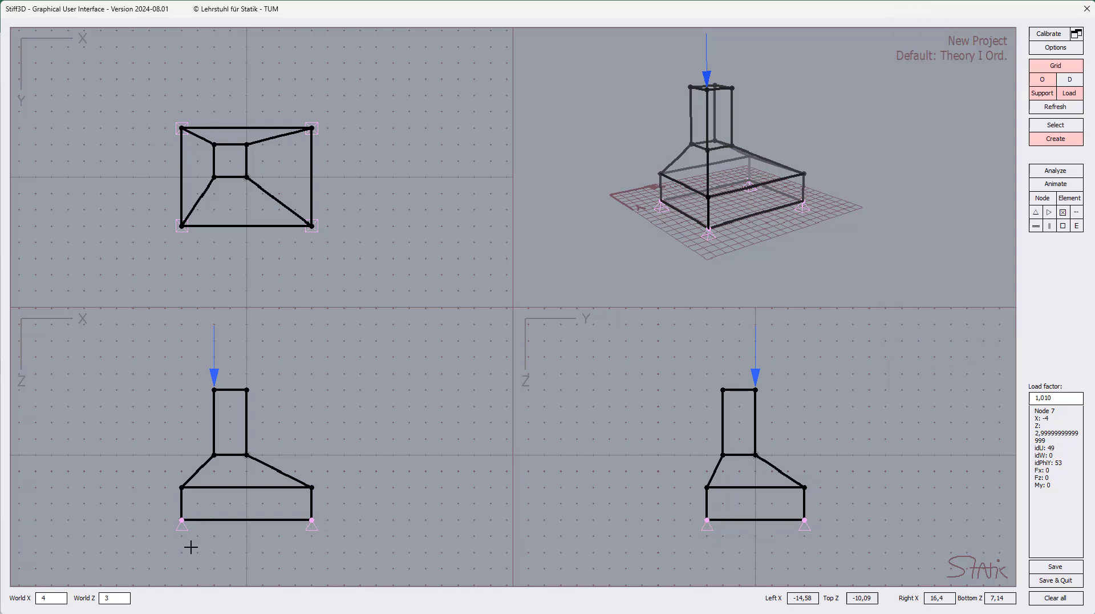